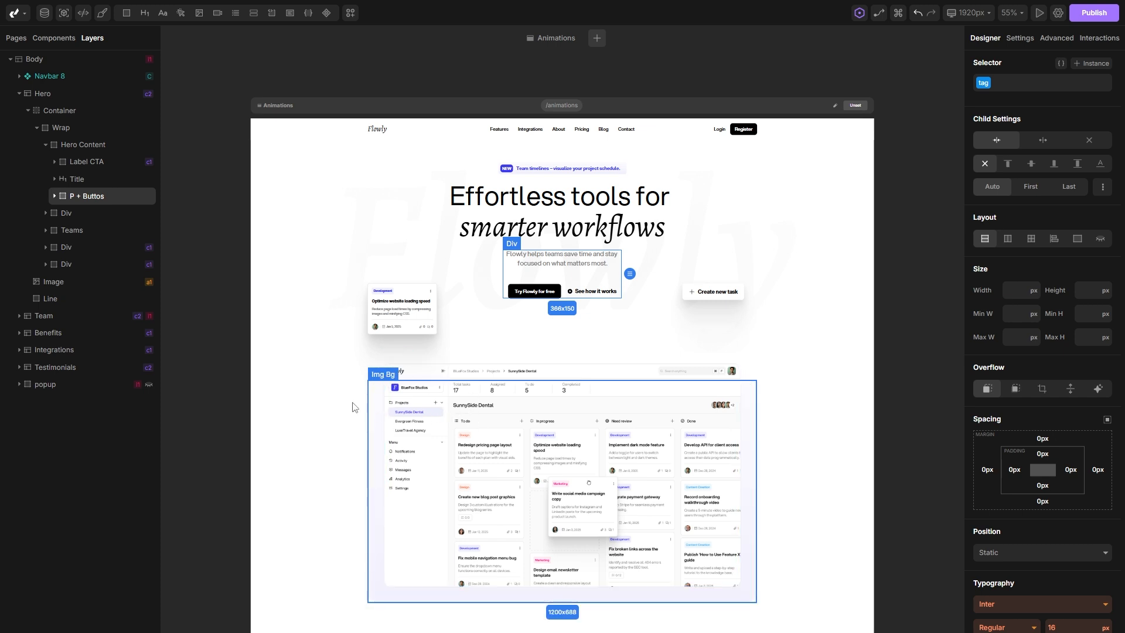
Rename the Div layer wrapping the dashboard image, just below P + Buttos, as "Image Wrap".
left_click(78, 216)
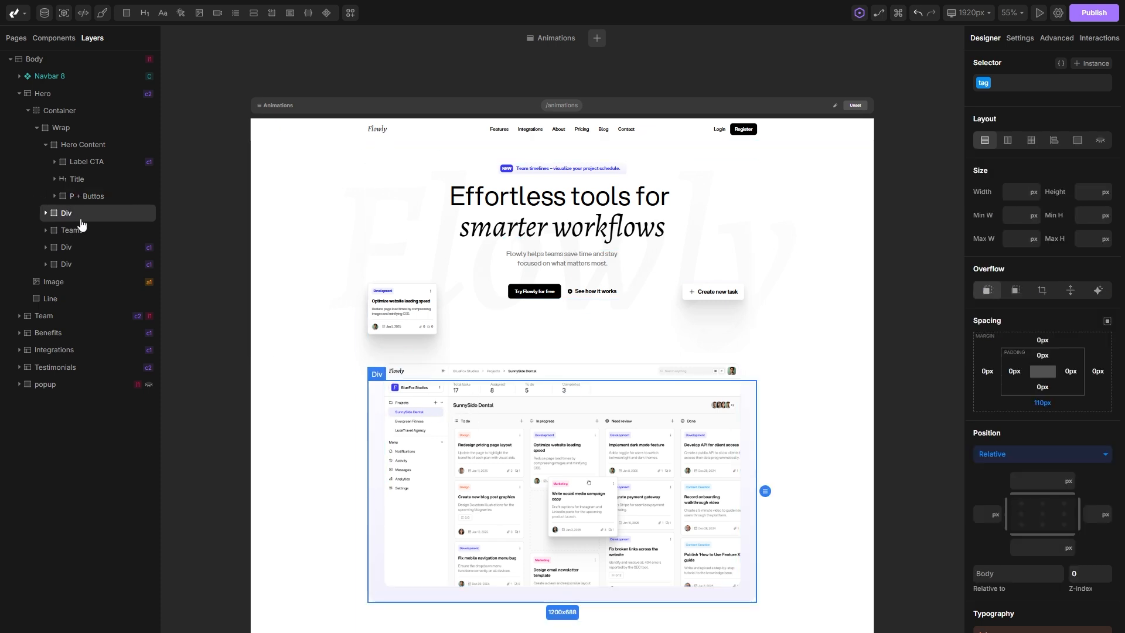
right_click(77, 217)
left_click(200, 227)
type("I")
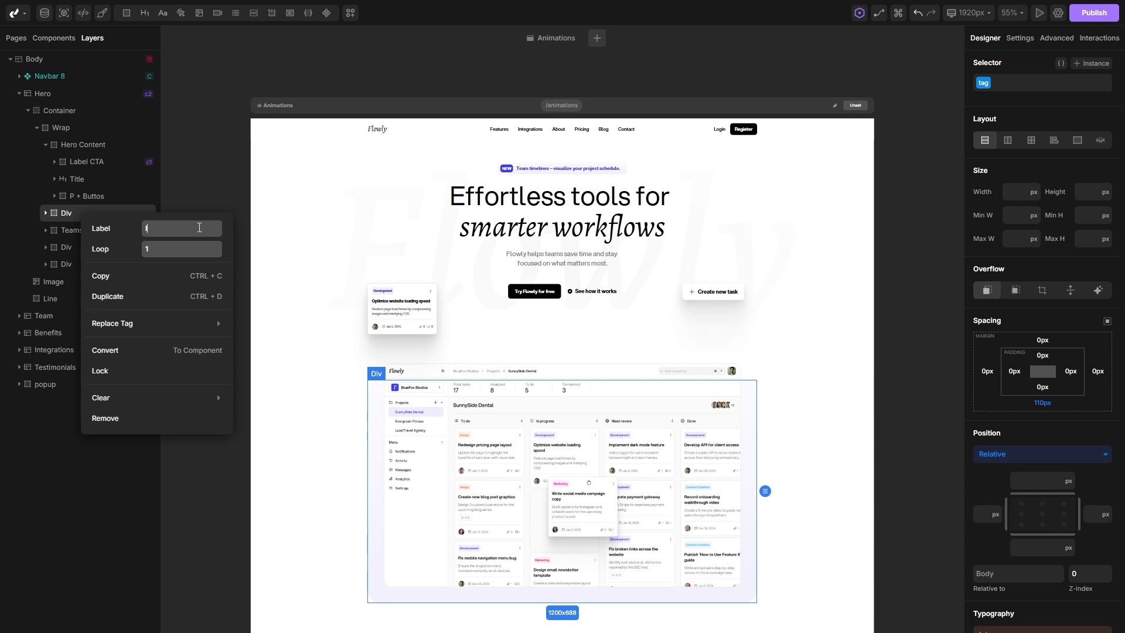
type("mage Wrap")
key("Return")
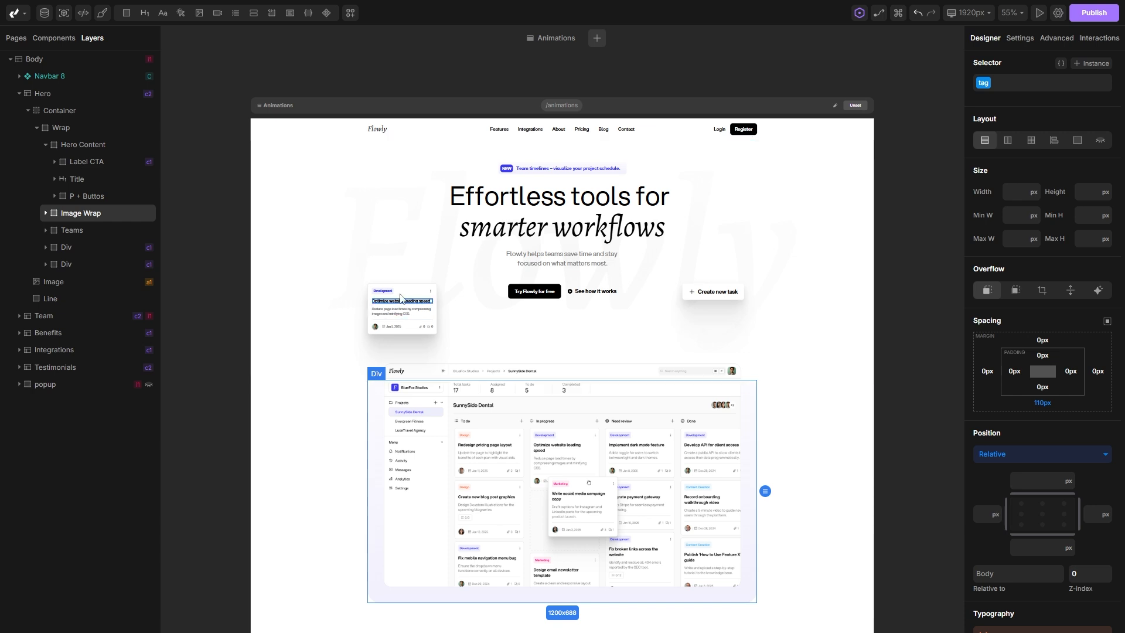
Rename the Div layer holding the "Optimize website loading speed" card as "Left Popup".
left_click(80, 249)
right_click(81, 249)
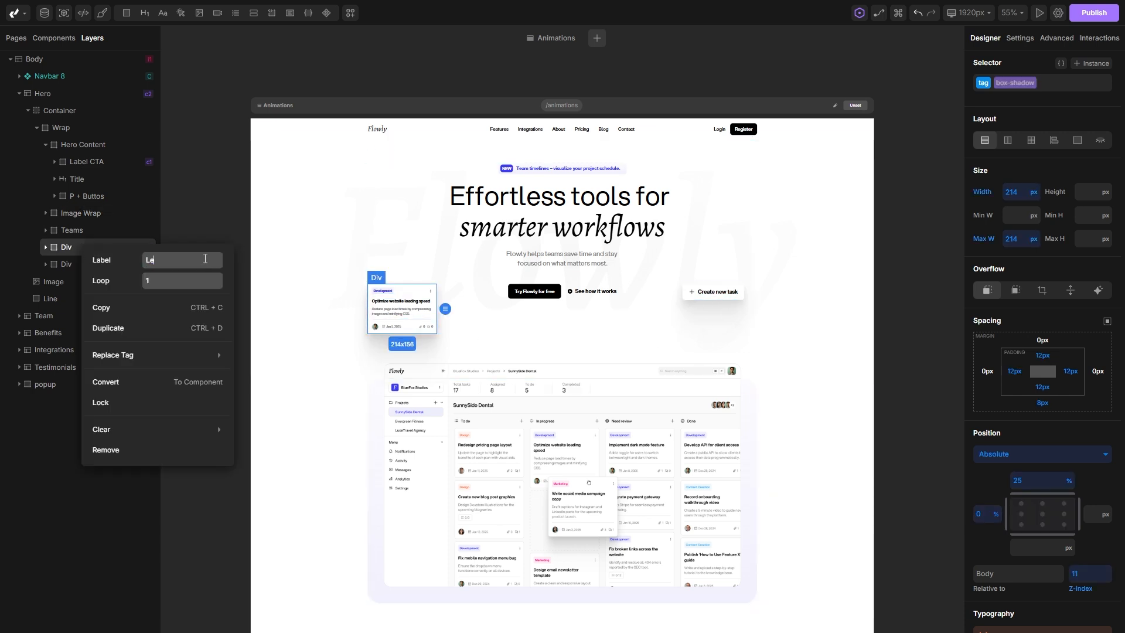
type("Left Popup")
key("Return")
Rename the Div layer holding the "Create new task" card as "Right Popup".
left_click(76, 266)
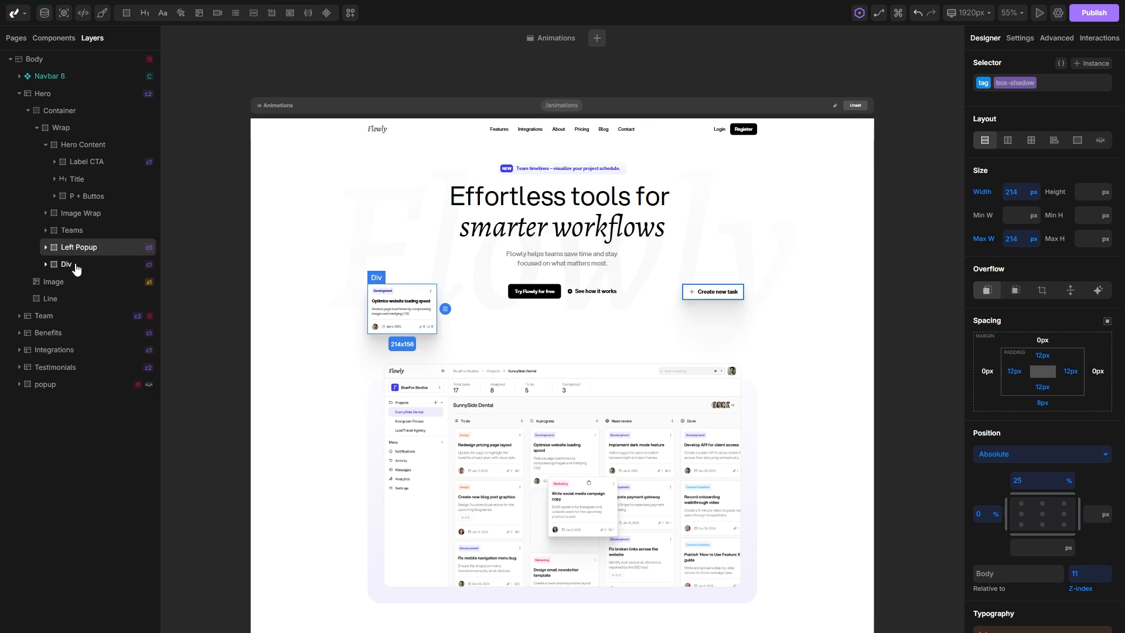
right_click(76, 267)
type("Right Popup")
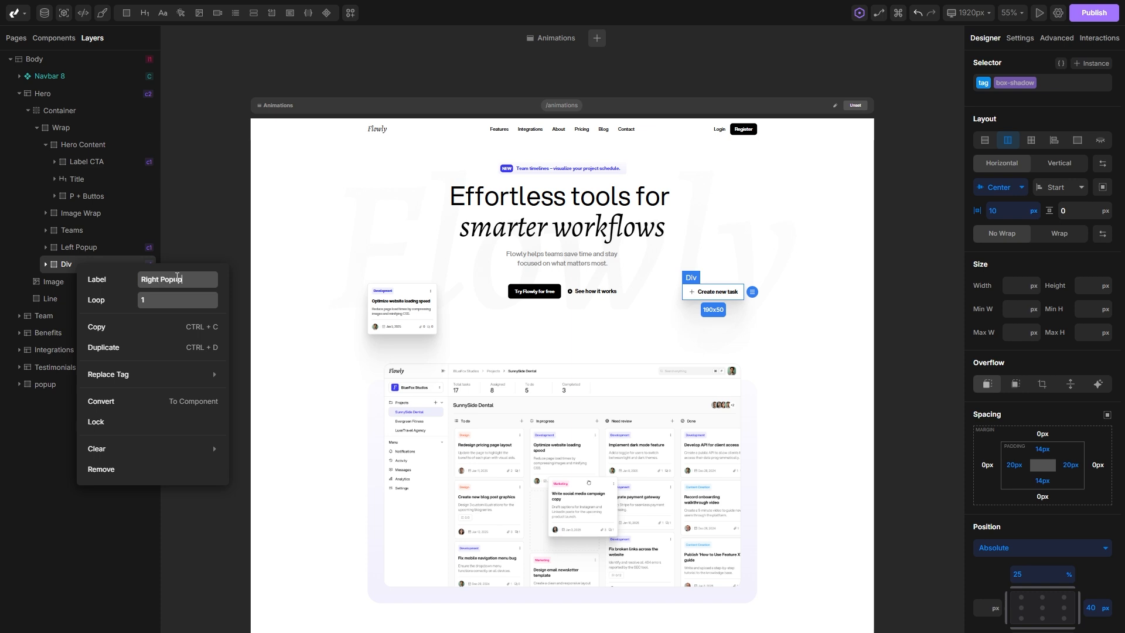
key("Return")
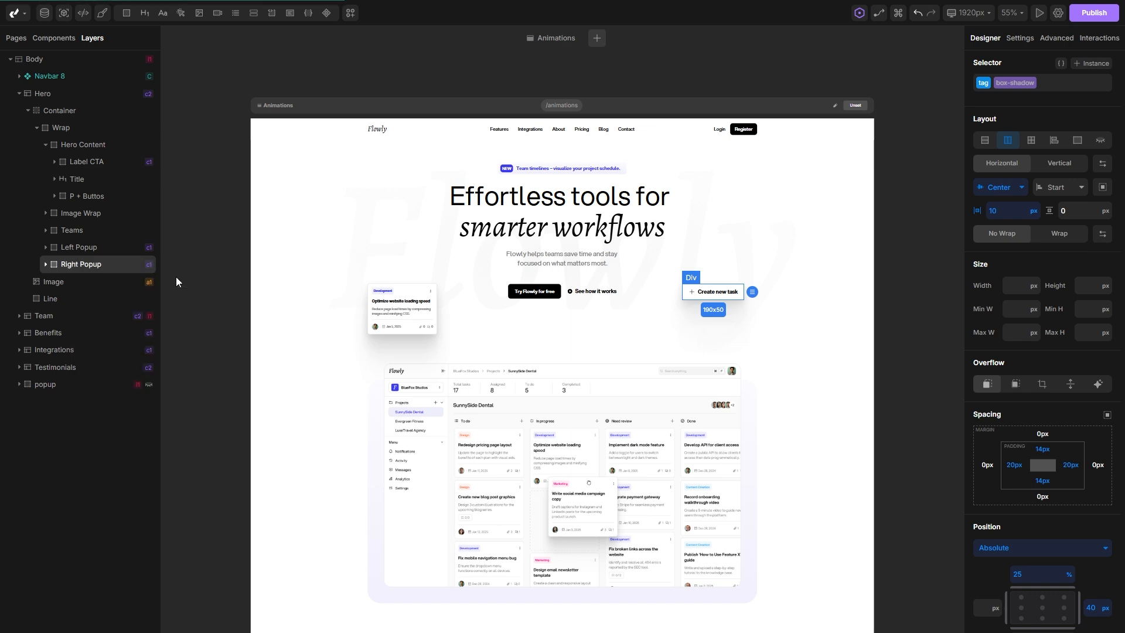
Add an On Page Load interaction to the Hero section and name it "Hero Animation".
left_click(312, 428)
left_click(1093, 39)
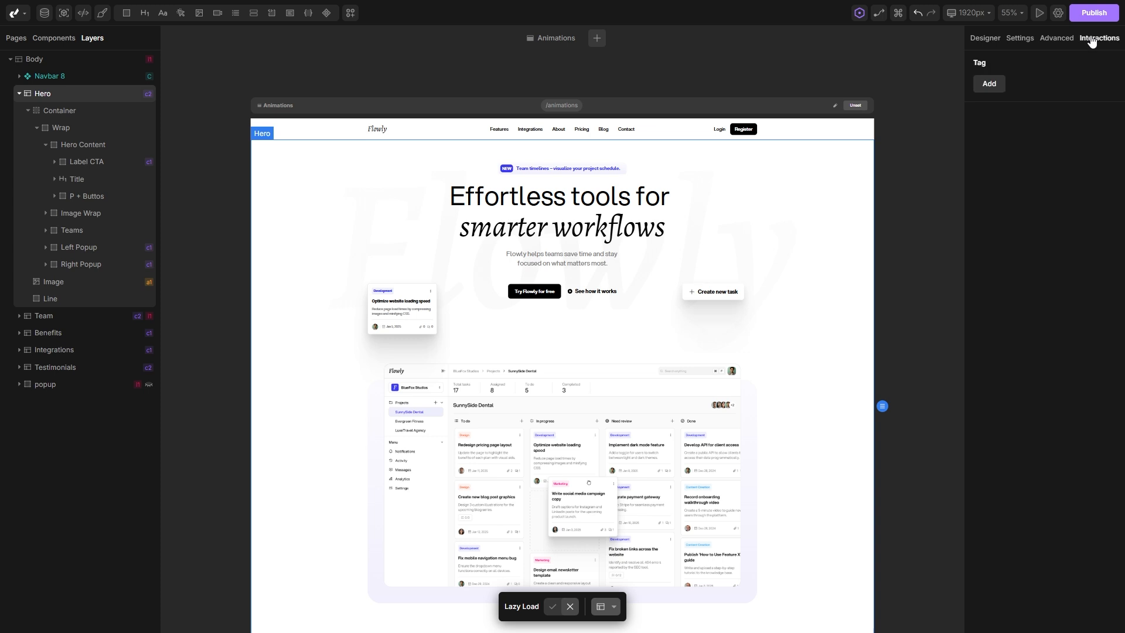
left_click(982, 85)
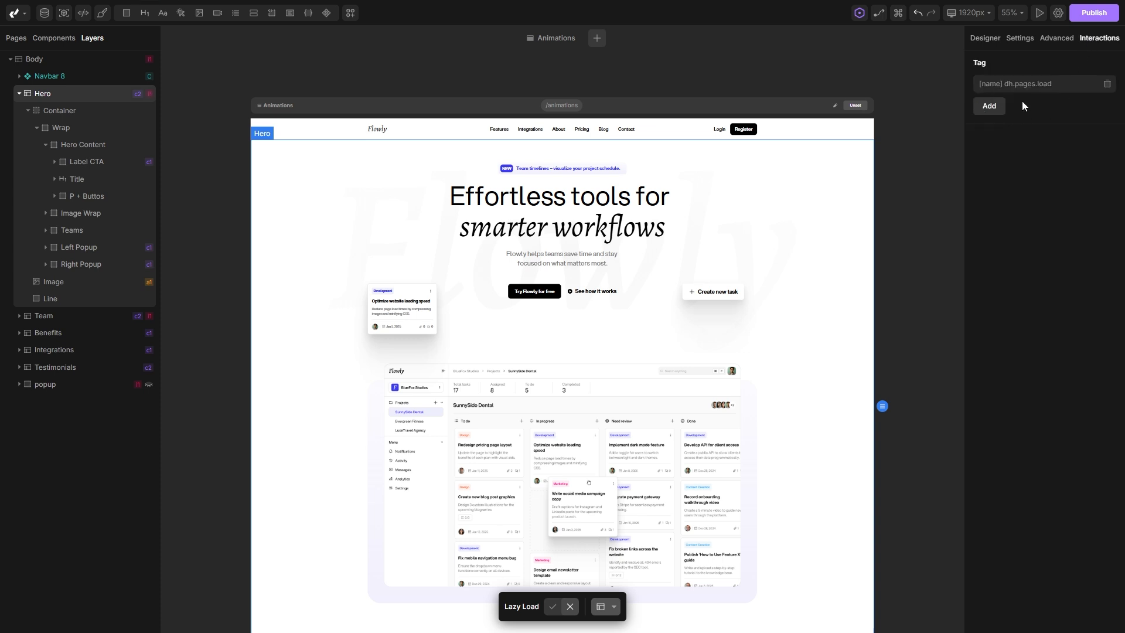
left_click(1064, 85)
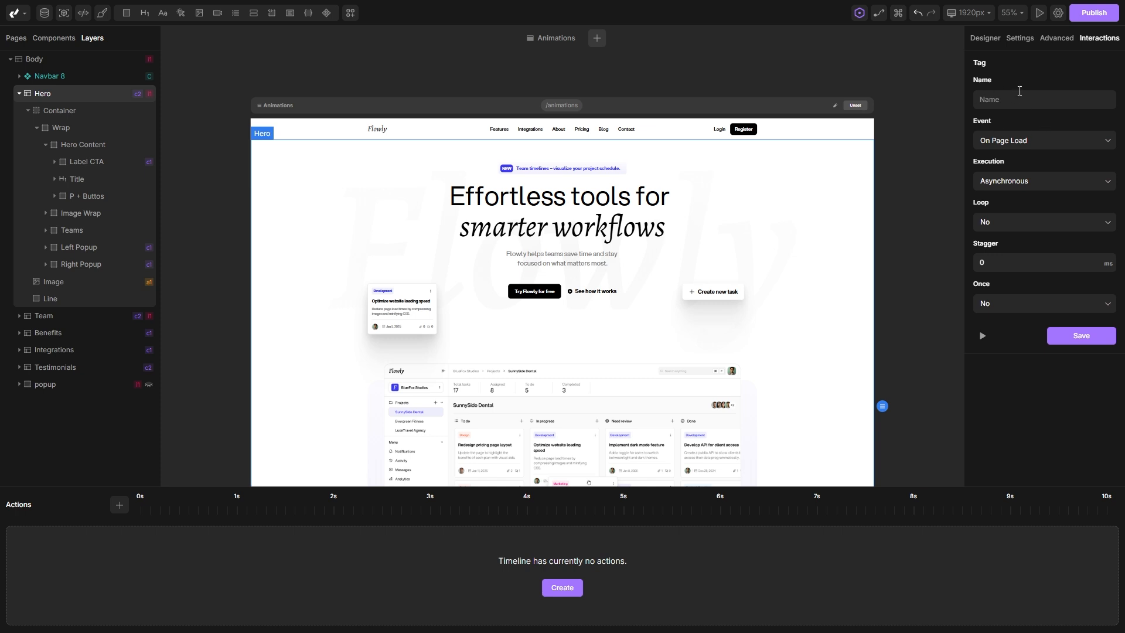
type("Hero Animation")
Add an Animate action named "Title" to the timeline and target it at Title (H1).
left_click(120, 506)
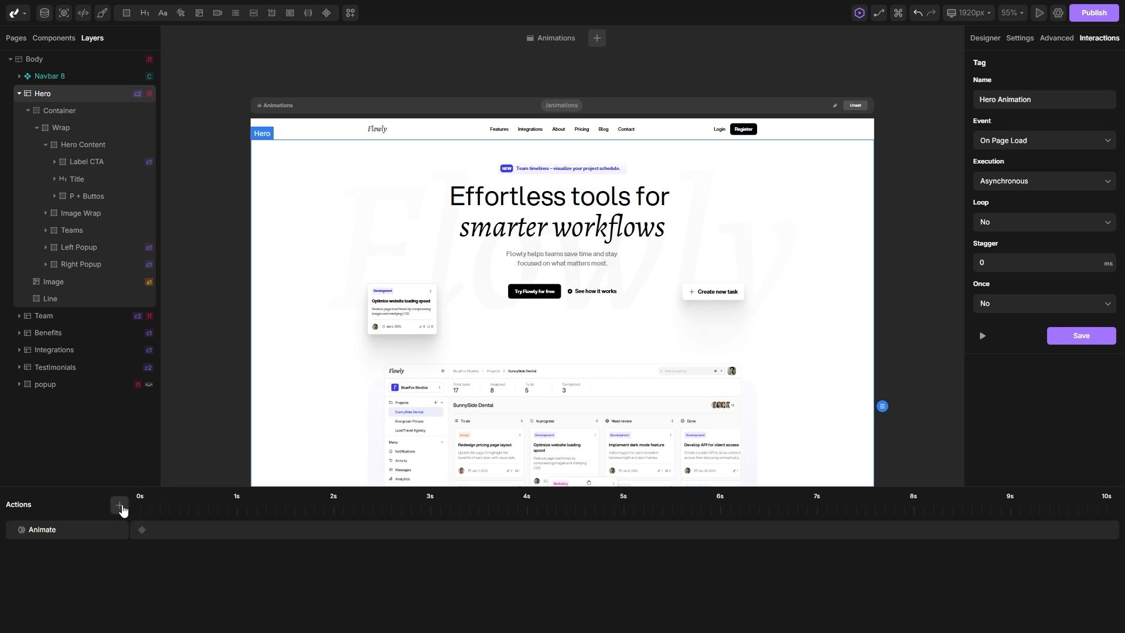
left_click(52, 530)
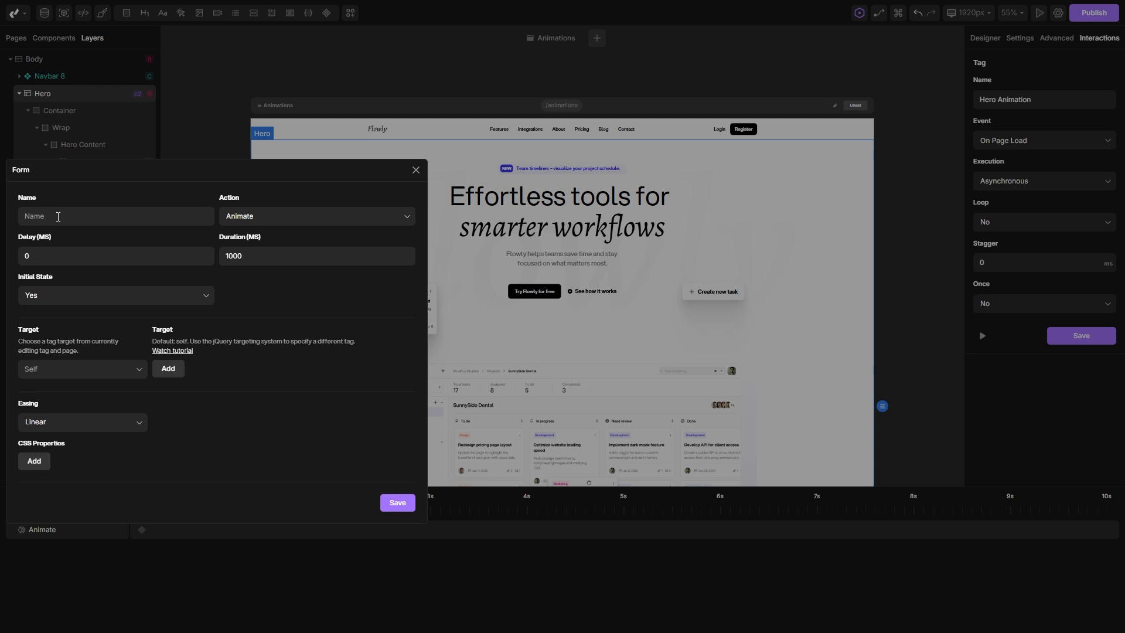
left_click(111, 217)
type("Tit")
left_click(66, 371)
type("title")
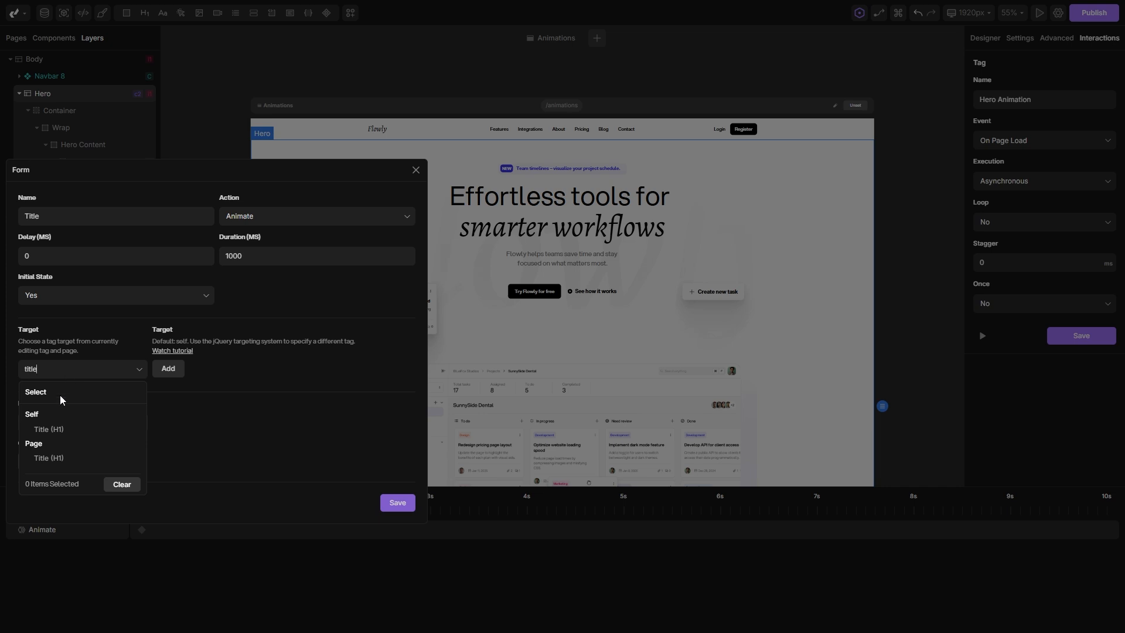
left_click(63, 431)
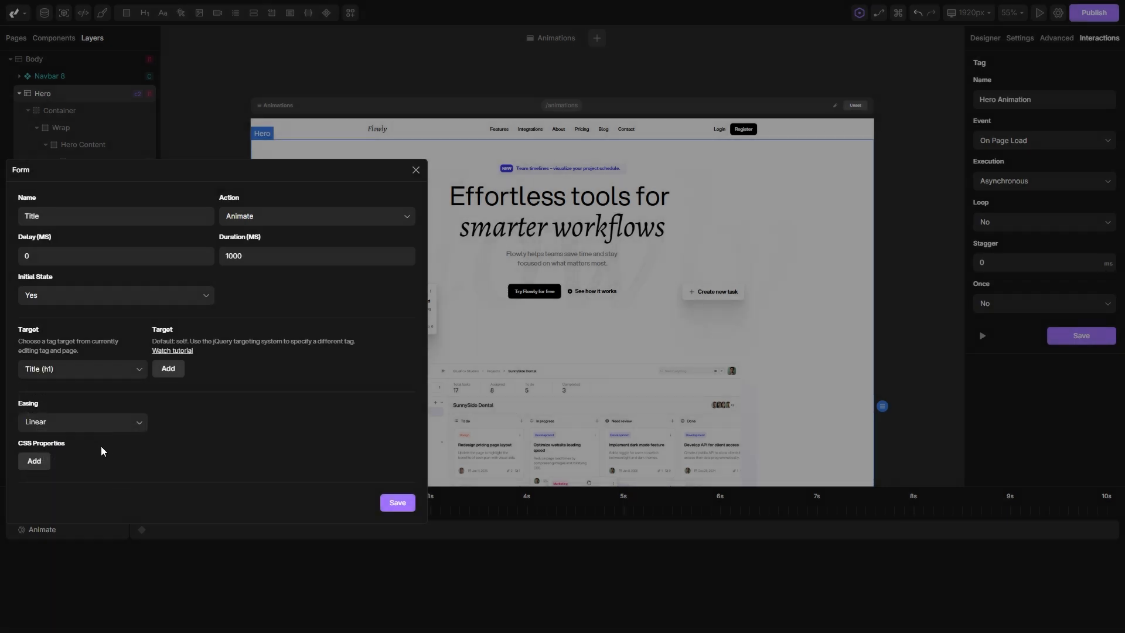
Set the Title action's easing to Ease Out (Bezier) and animate its opacity from 0% to 100%.
left_click(78, 425)
scroll(112, 454, "down", 5)
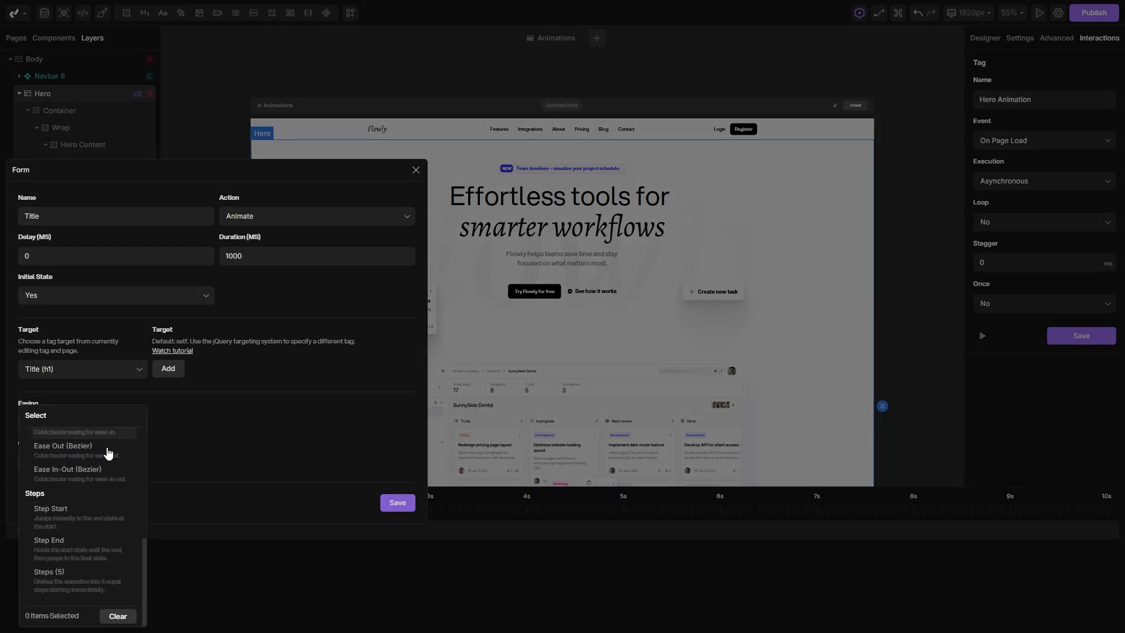
left_click(69, 456)
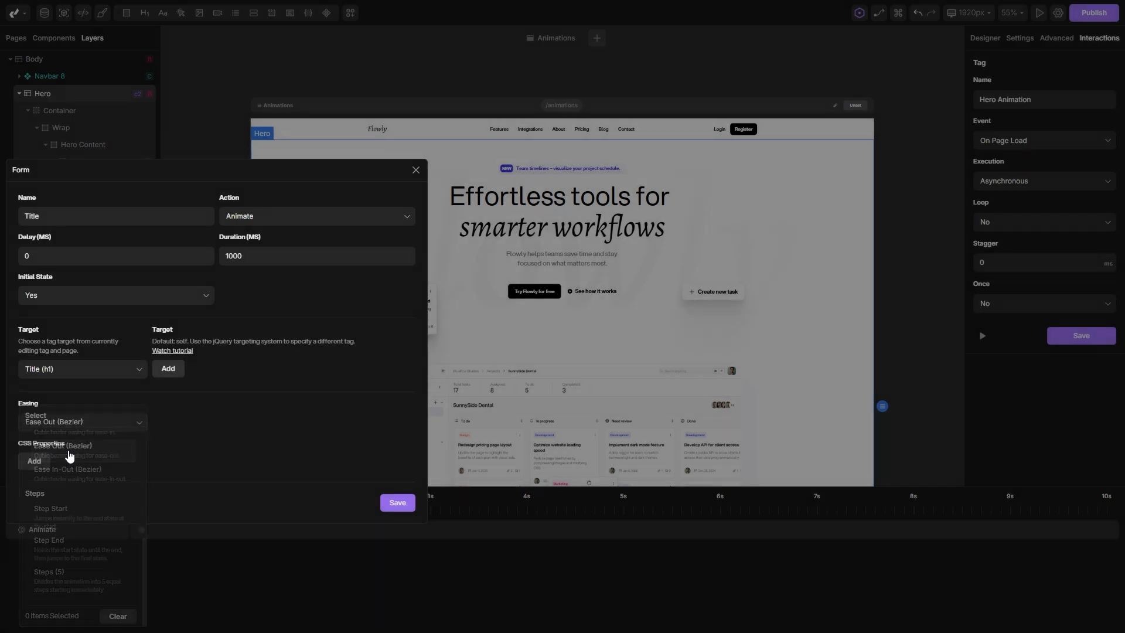
left_click(36, 462)
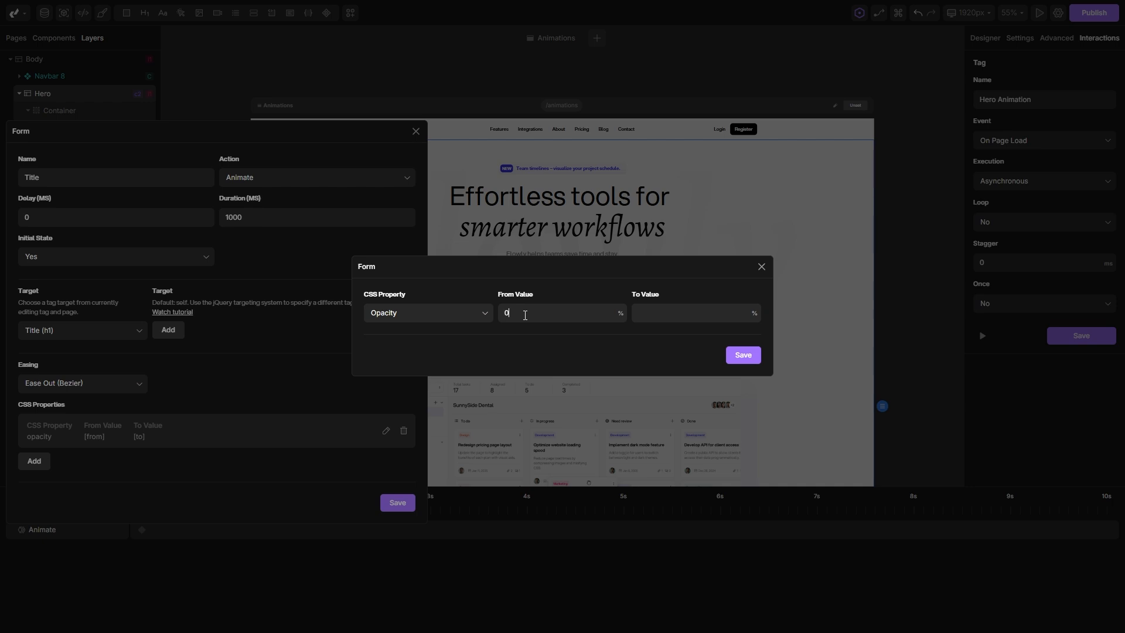
type("00")
left_click(742, 355)
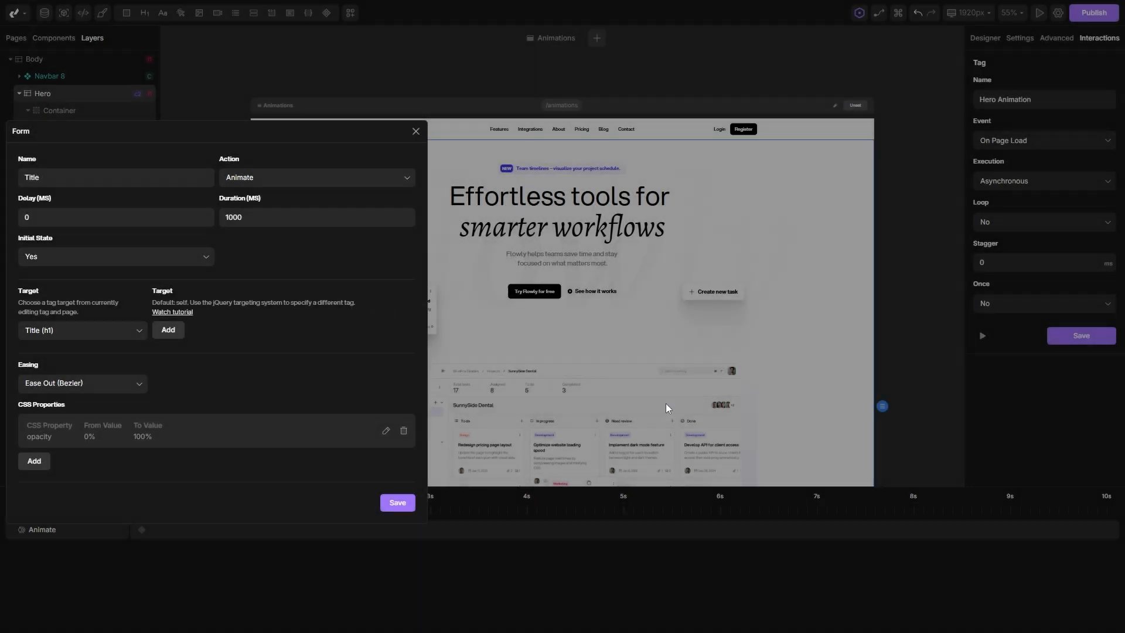
Add a Scale property from 0.85 to 1 to the Title action and save the action.
left_click(33, 462)
left_click(441, 315)
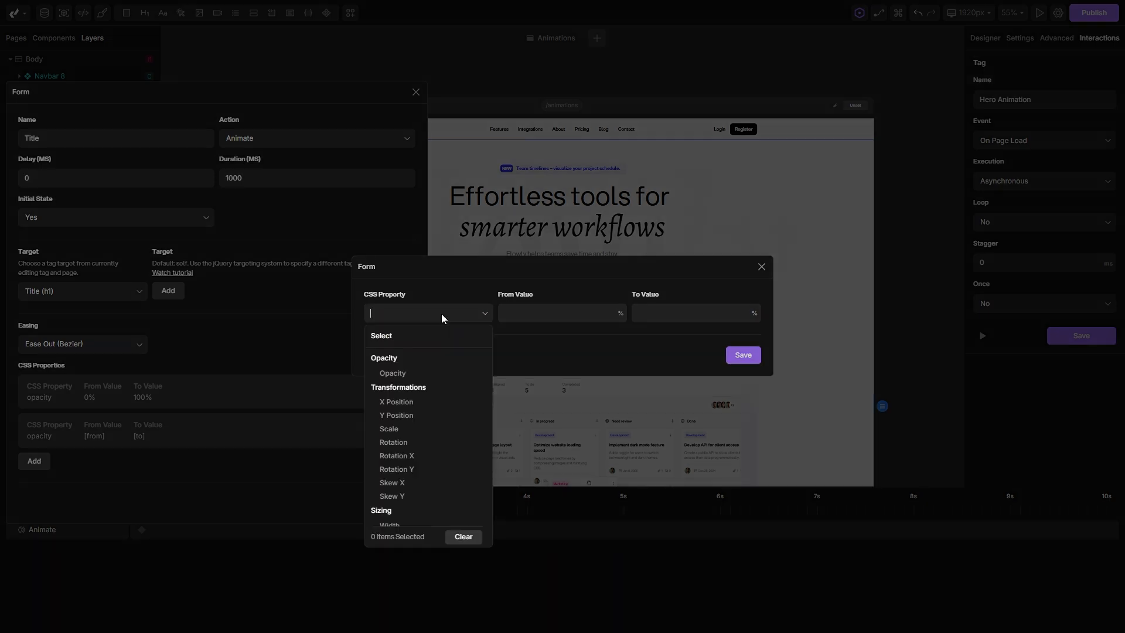
left_click(396, 431)
left_click(544, 319)
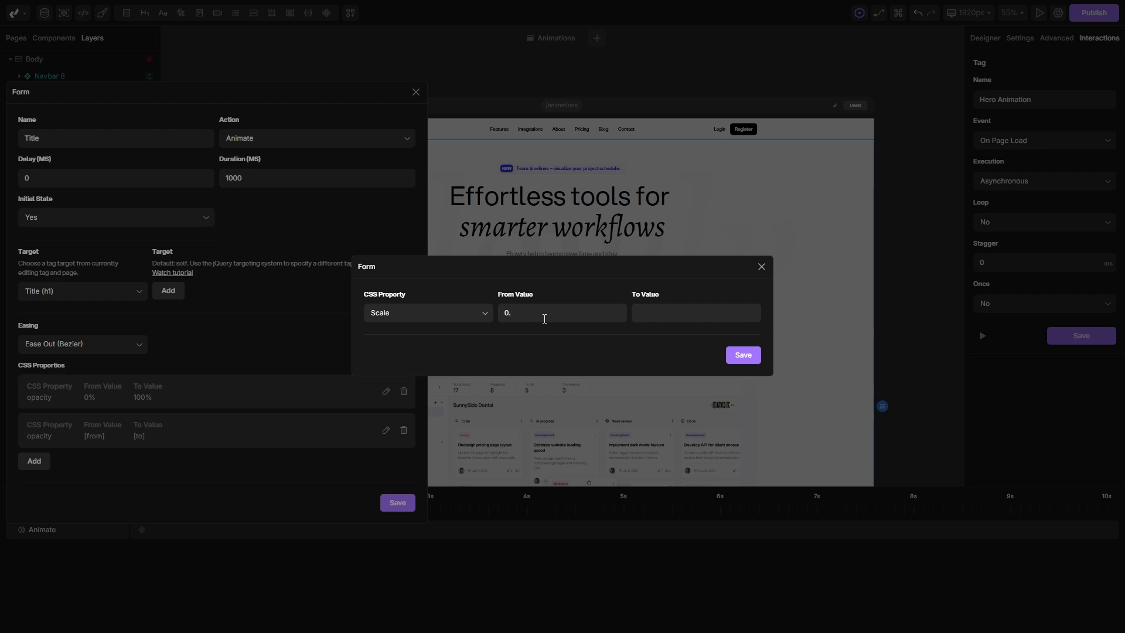
type("1")
left_click(743, 354)
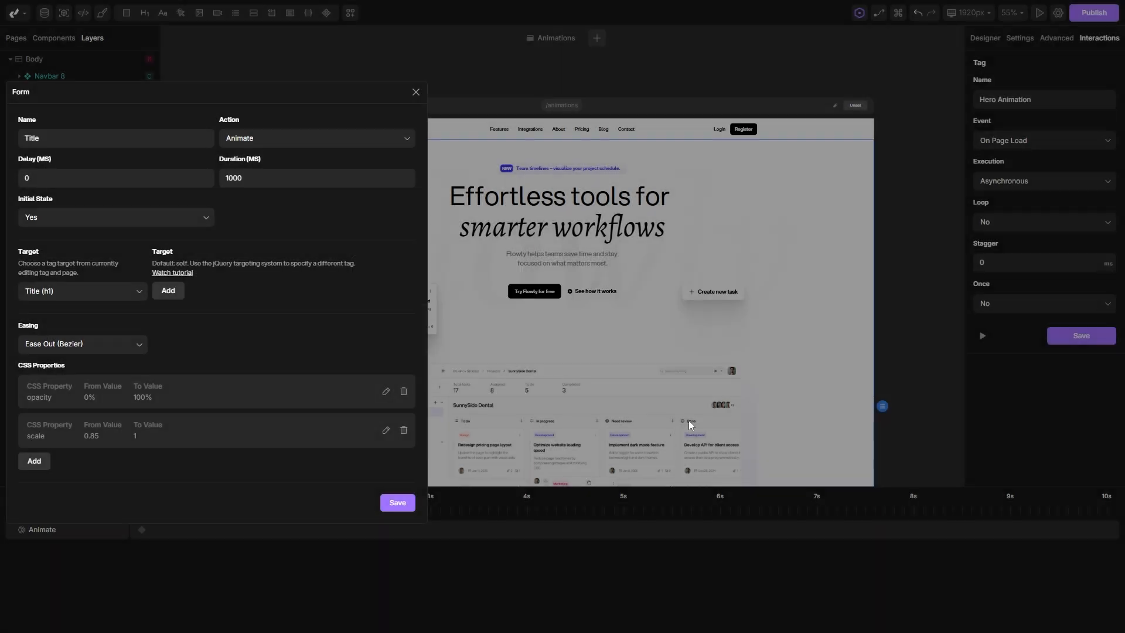
left_click(389, 504)
Preview the title animation and shorten the Title action on the timeline to about 0.6 s.
left_click(983, 335)
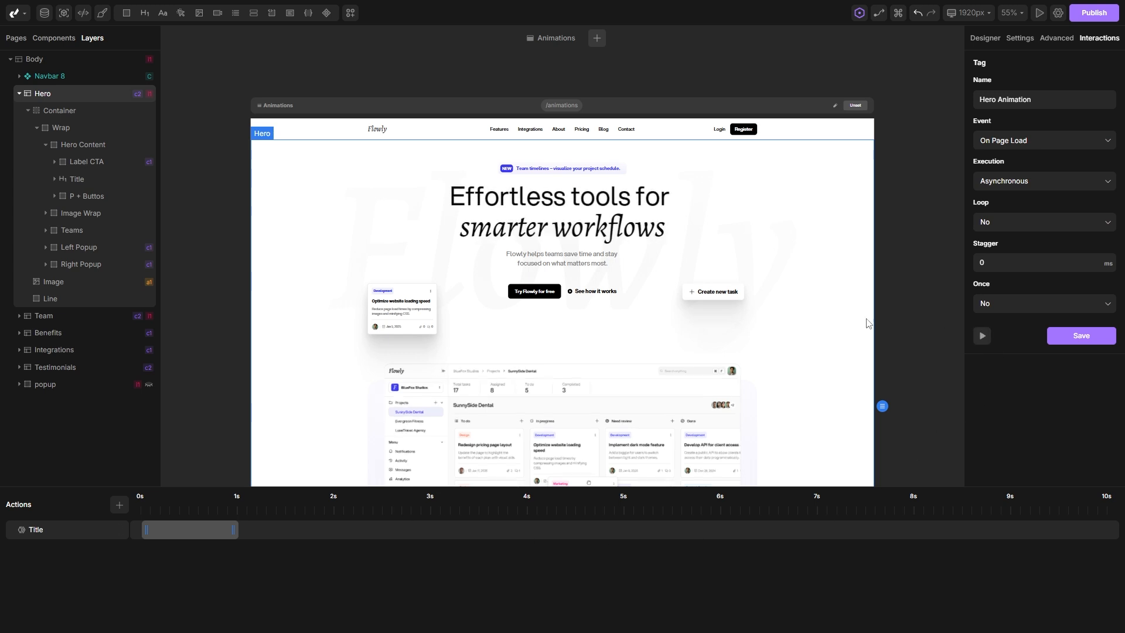
left_click(982, 336)
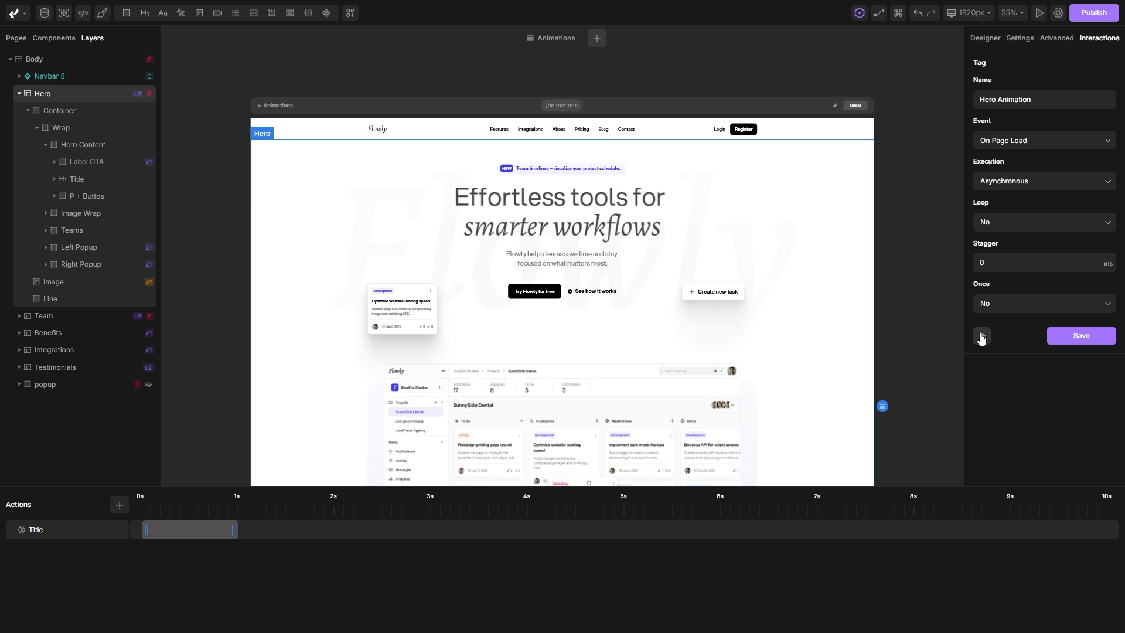
left_click_drag(233, 530, 196, 529)
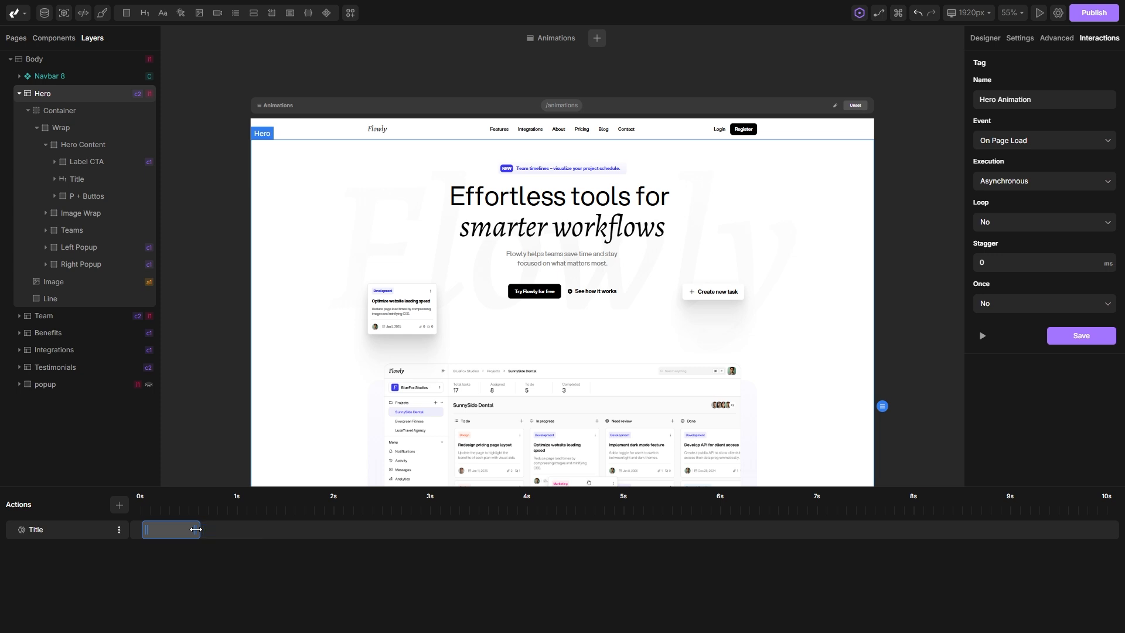
left_click(982, 336)
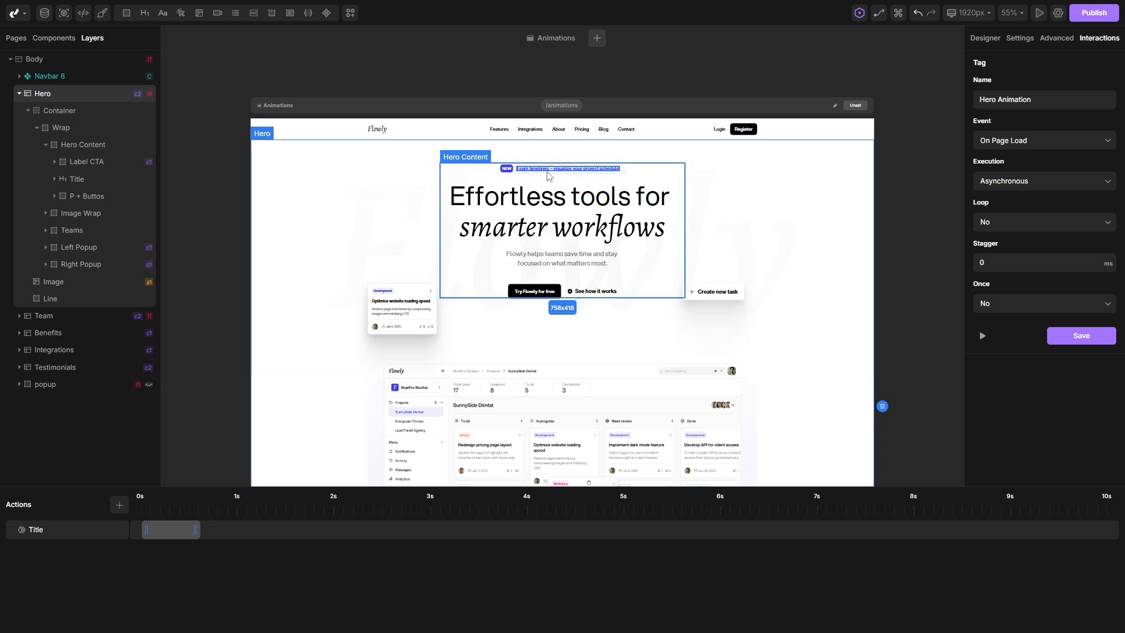
Add a second Animate action named "Label CTA" and target it at Label CTA (Div) within the Hero section.
left_click(119, 504)
left_click(72, 550)
type("Label CTA")
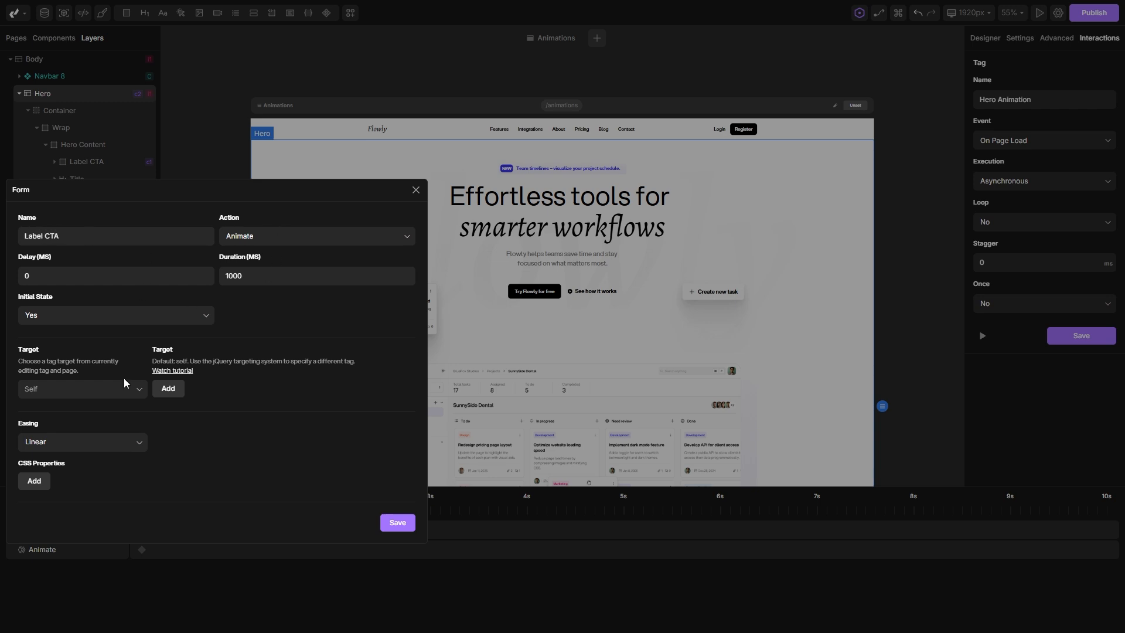
left_click(81, 389)
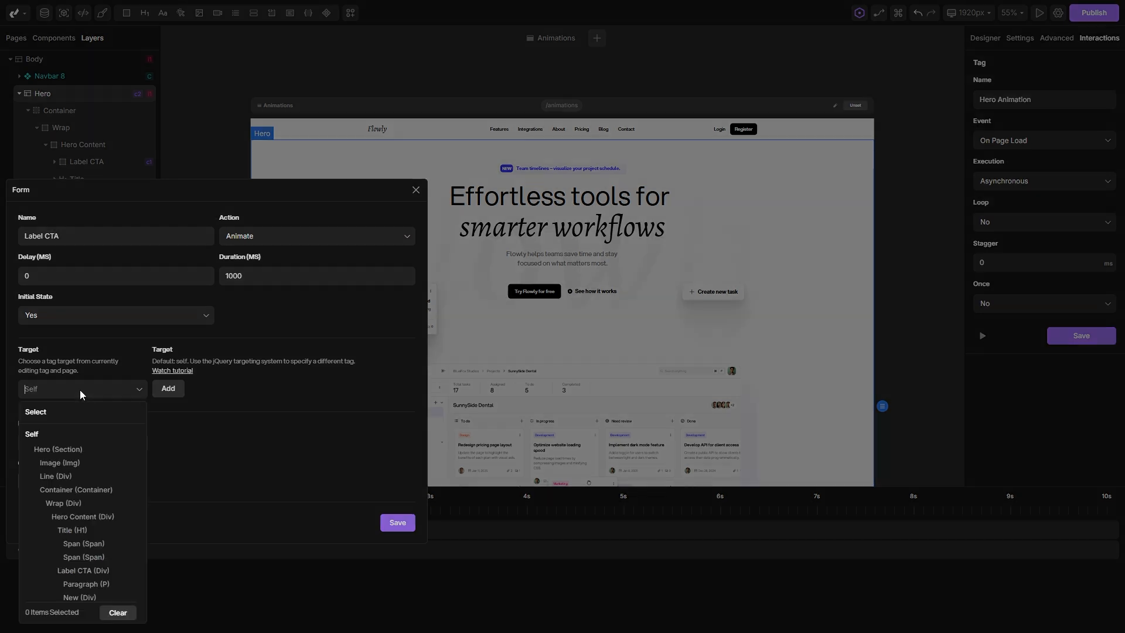
type("label")
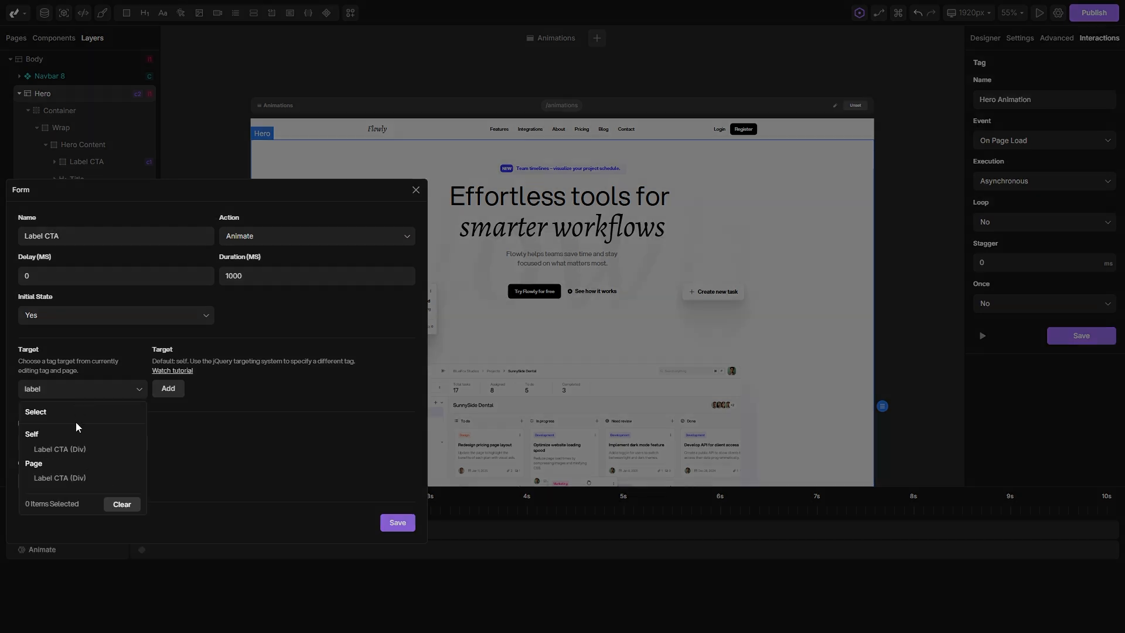
left_click(65, 449)
Set the Label CTA action's easing to Ease Out (Bezier) and animate its opacity from 0% to 100%.
left_click(83, 443)
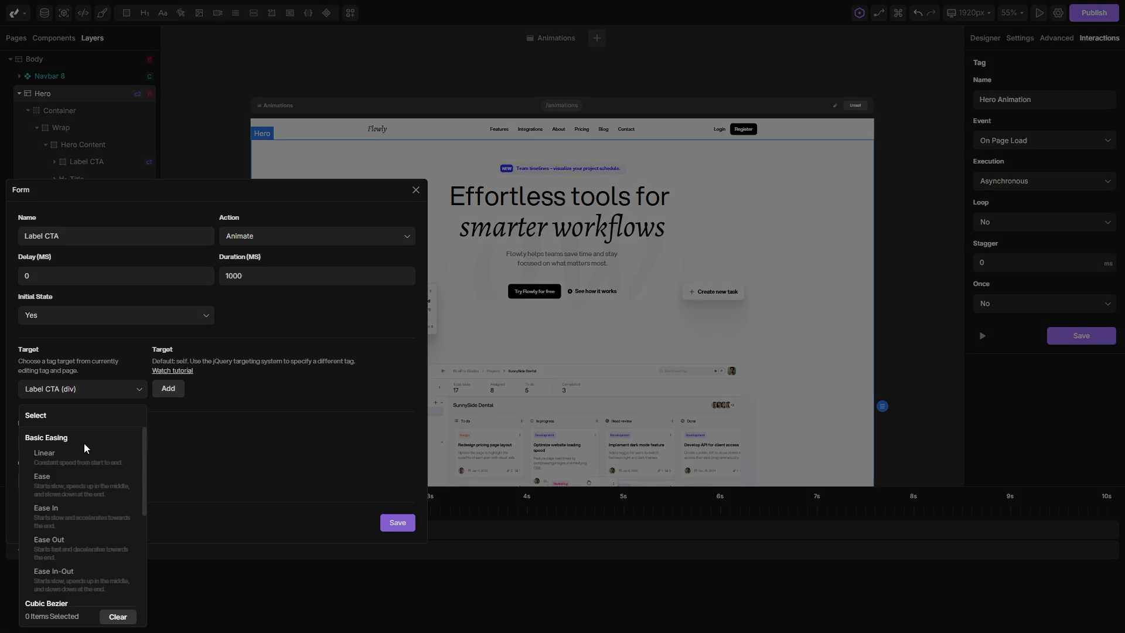
scroll(101, 467, "down", 5)
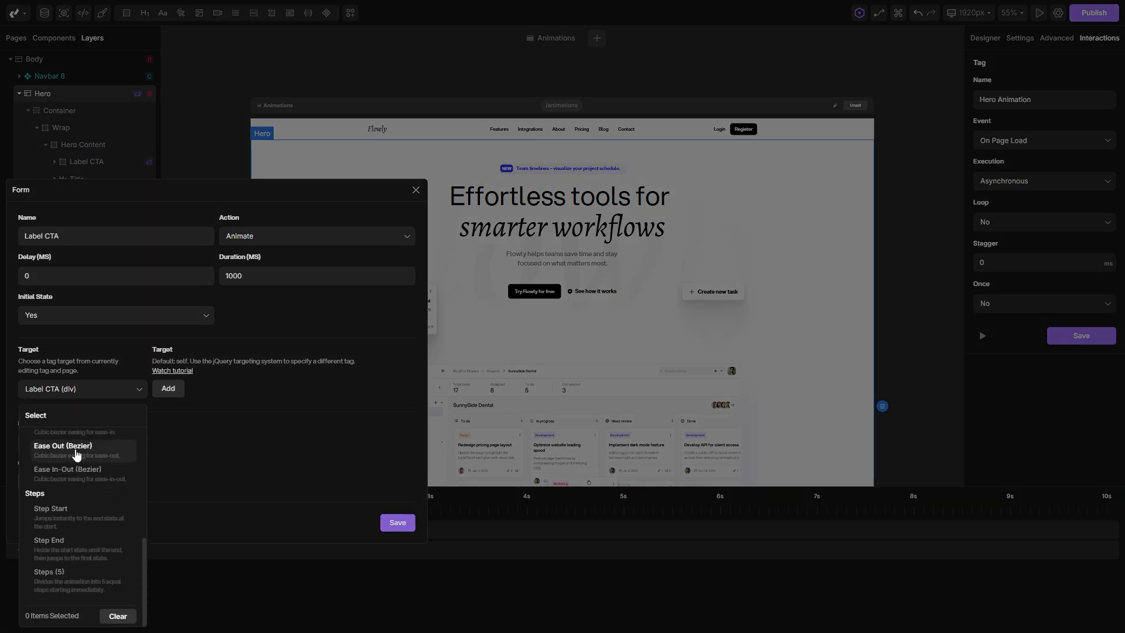
left_click(76, 450)
left_click(33, 481)
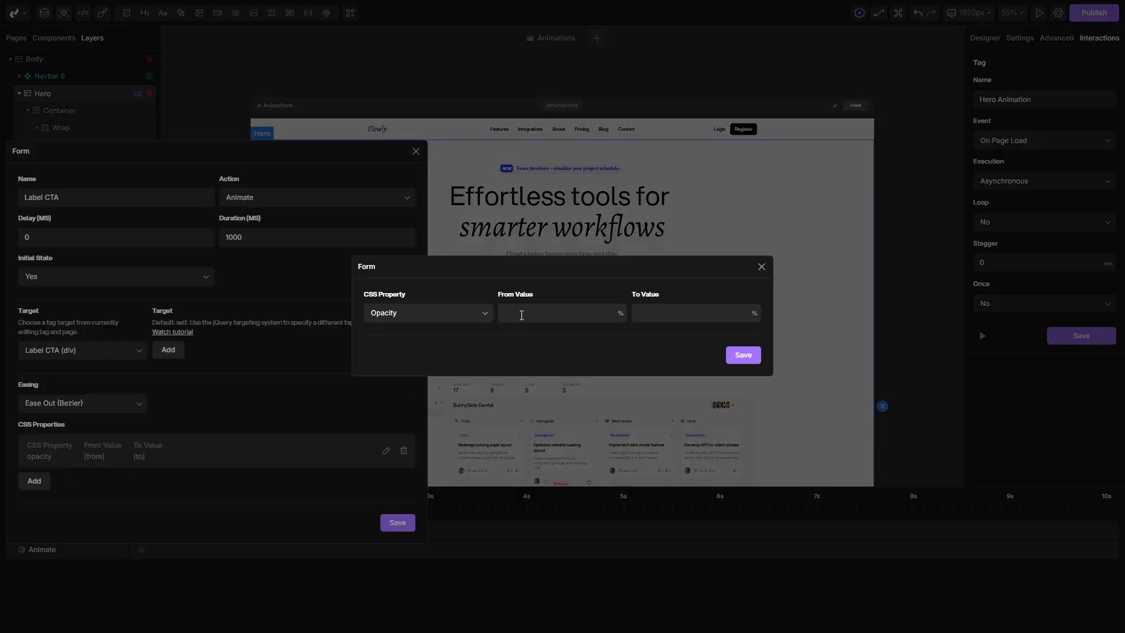
key("Tab")
type("100")
left_click(755, 355)
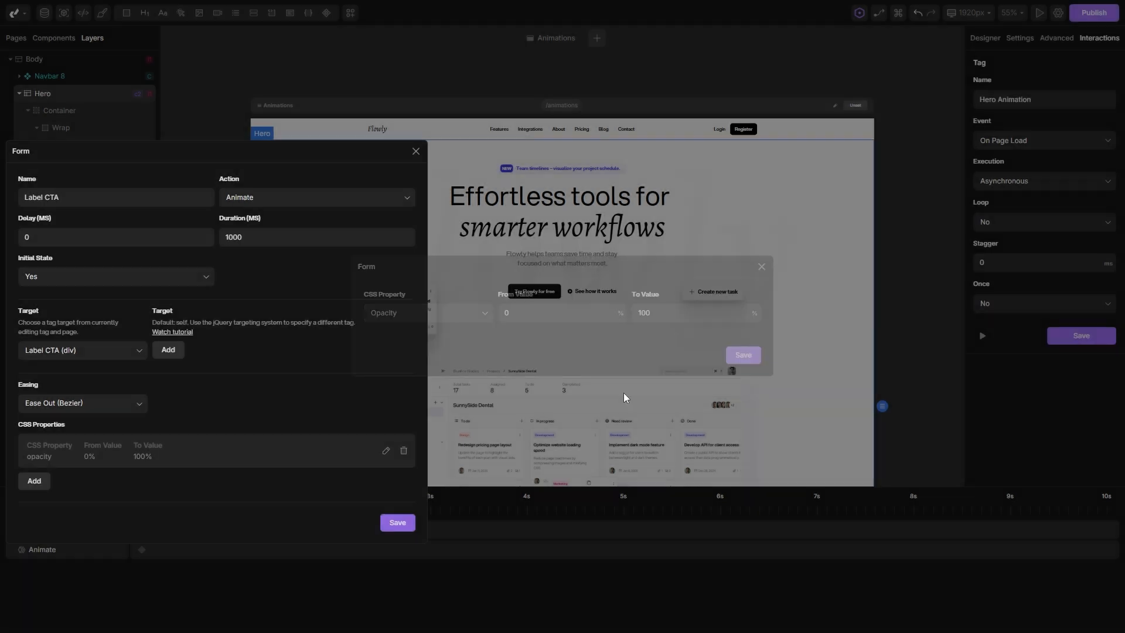
Add a Y Position property starting from -30 to the Label CTA action and save the action.
left_click(36, 481)
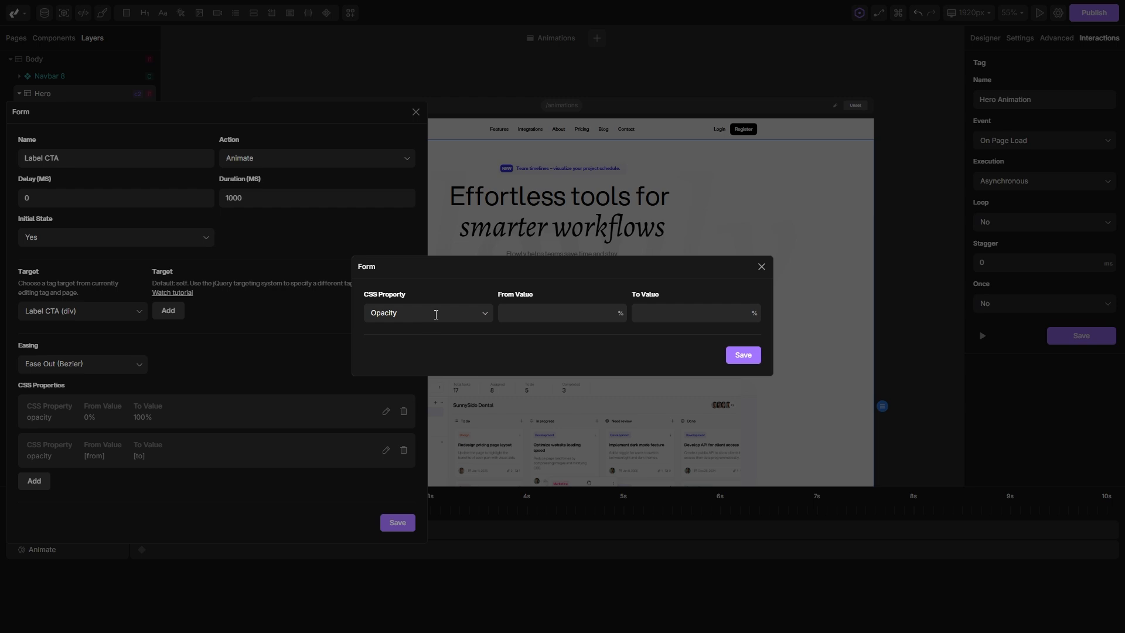
left_click(436, 315)
left_click(406, 418)
left_click(535, 316)
type("-30")
left_click(744, 356)
left_click(398, 529)
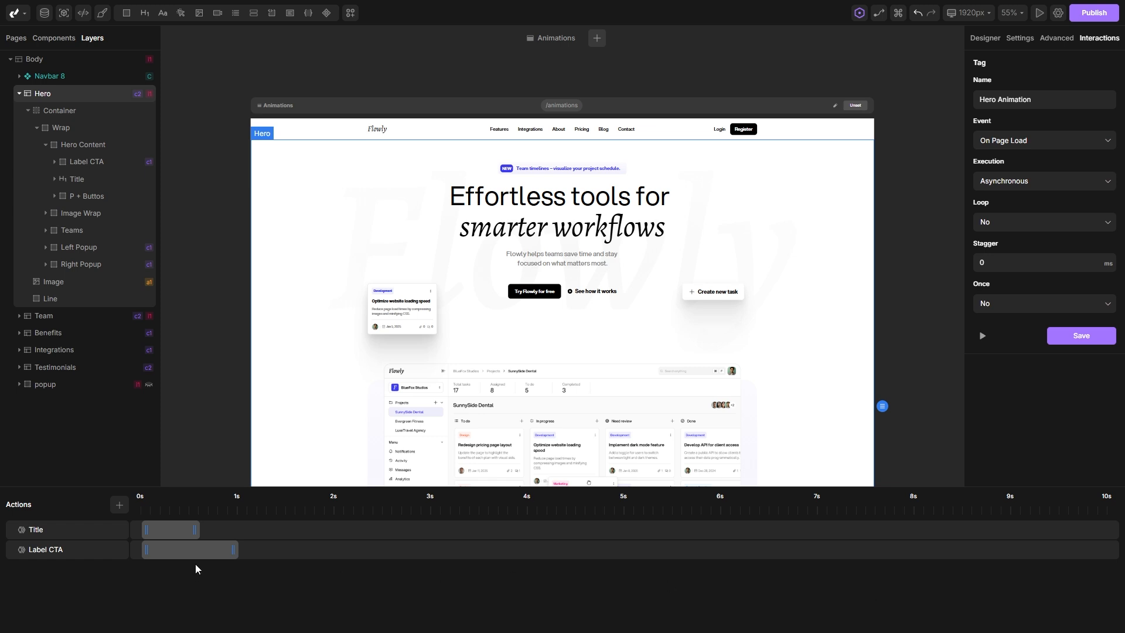
Shift the Label CTA action on the timeline so that it starts at about 0.4 s.
left_click_drag(178, 547, 217, 549)
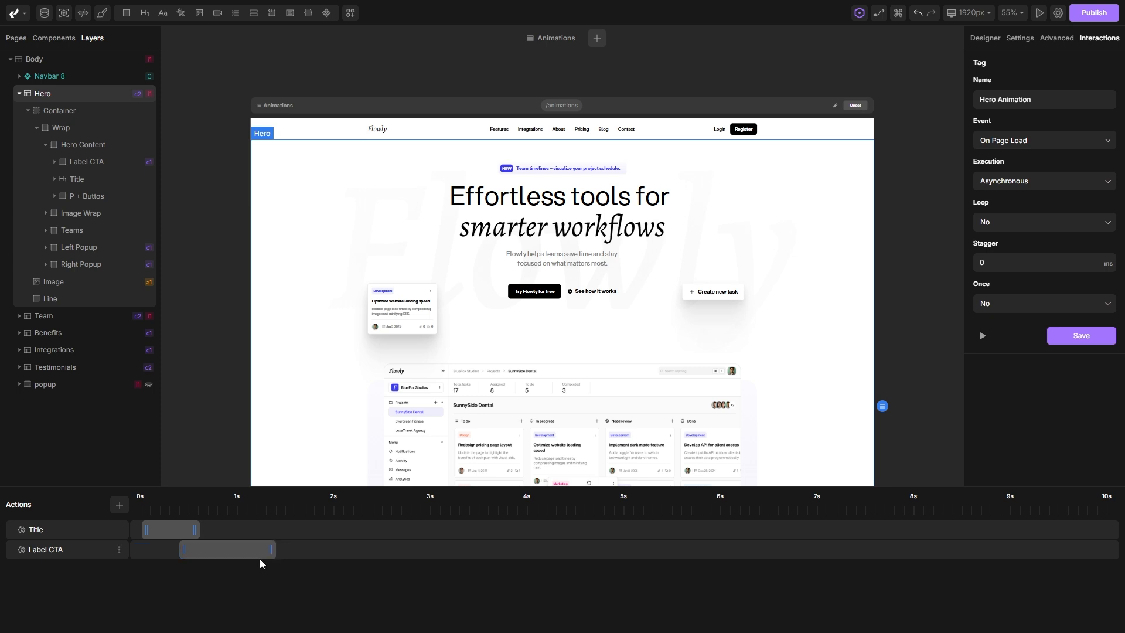
Shorten the Label CTA action on the timeline so that it ends at about 0.8 s, and preview the animation.
left_click_drag(271, 549, 216, 549)
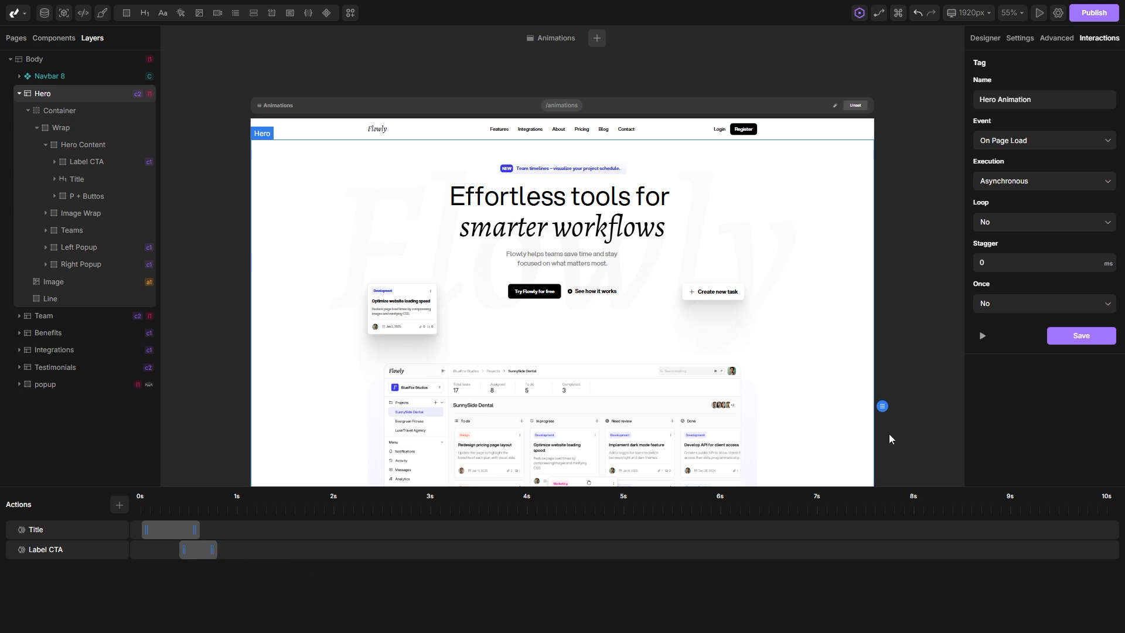
left_click(982, 337)
left_click(982, 335)
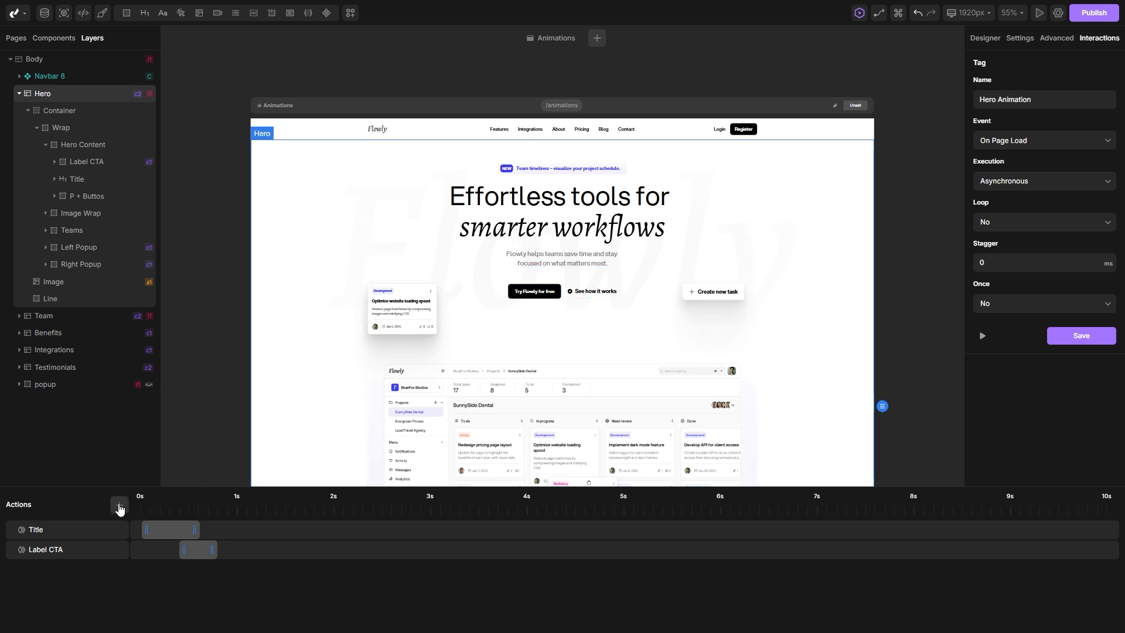
Add a third Animate action named "P + Buttons" and target it at P + Buttos (Div) within the Hero section.
left_click(120, 509)
left_click(51, 571)
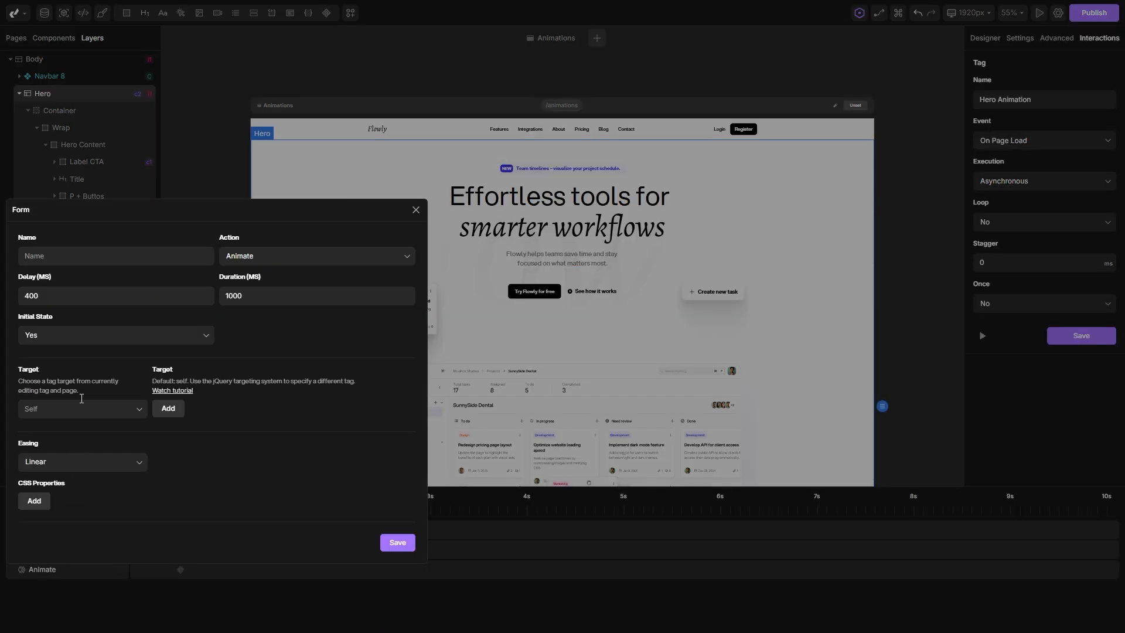
left_click(80, 254)
type("P + Buttons")
left_click(87, 410)
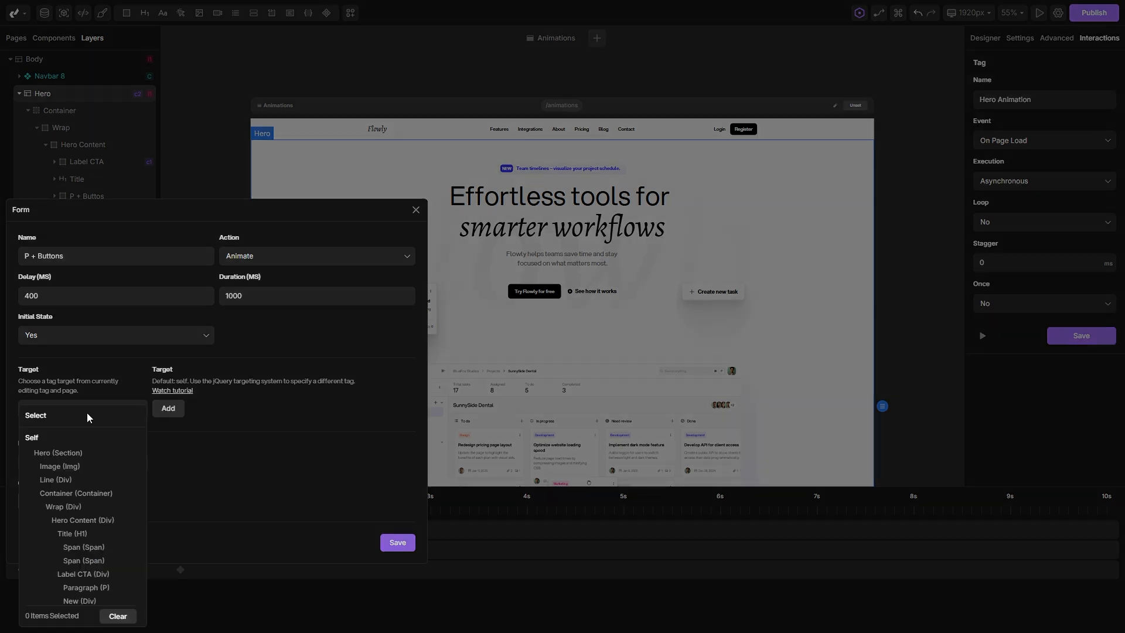
type("p +")
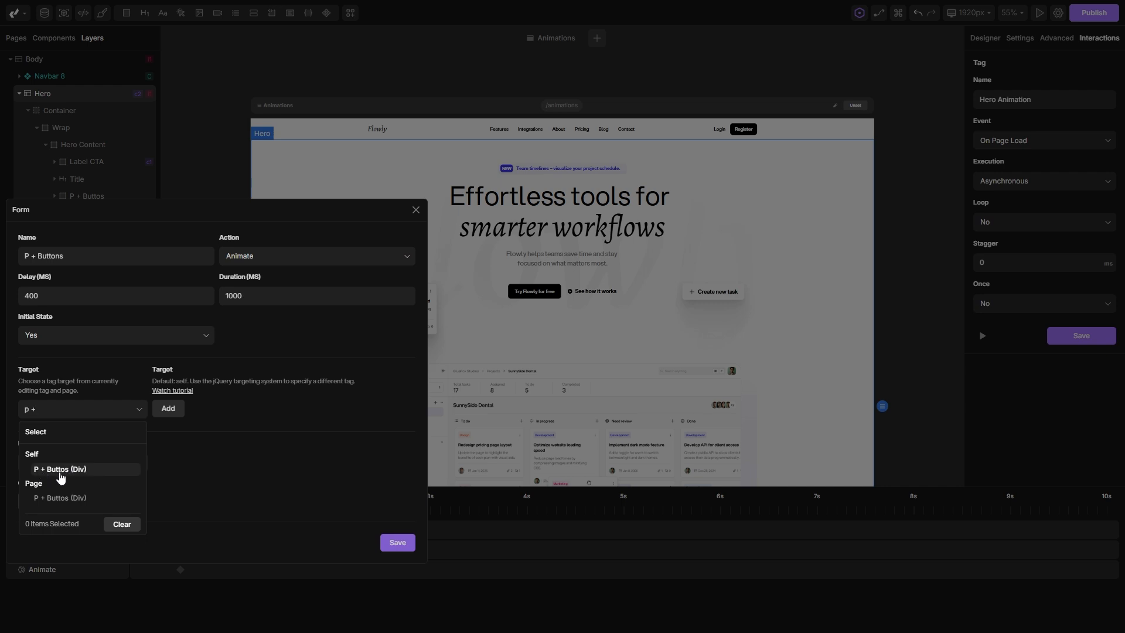
left_click(61, 471)
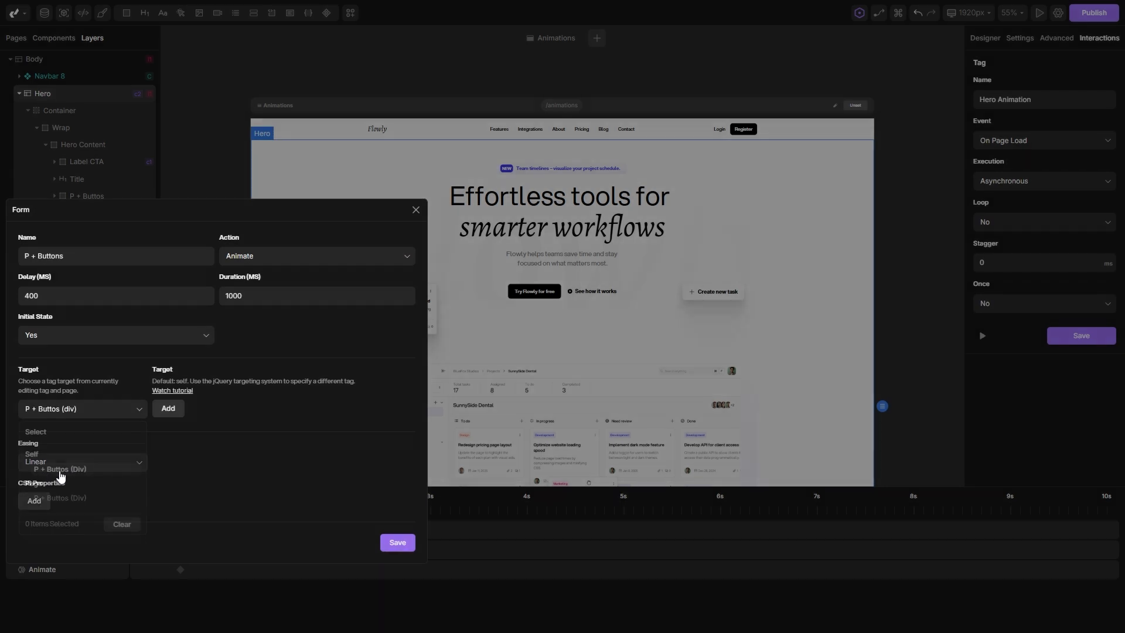
Set the P + Buttons action's easing to Ease Out (Bezier) and animate its opacity from 0% to 100%.
left_click(82, 464)
scroll(35, 469, "down", 5)
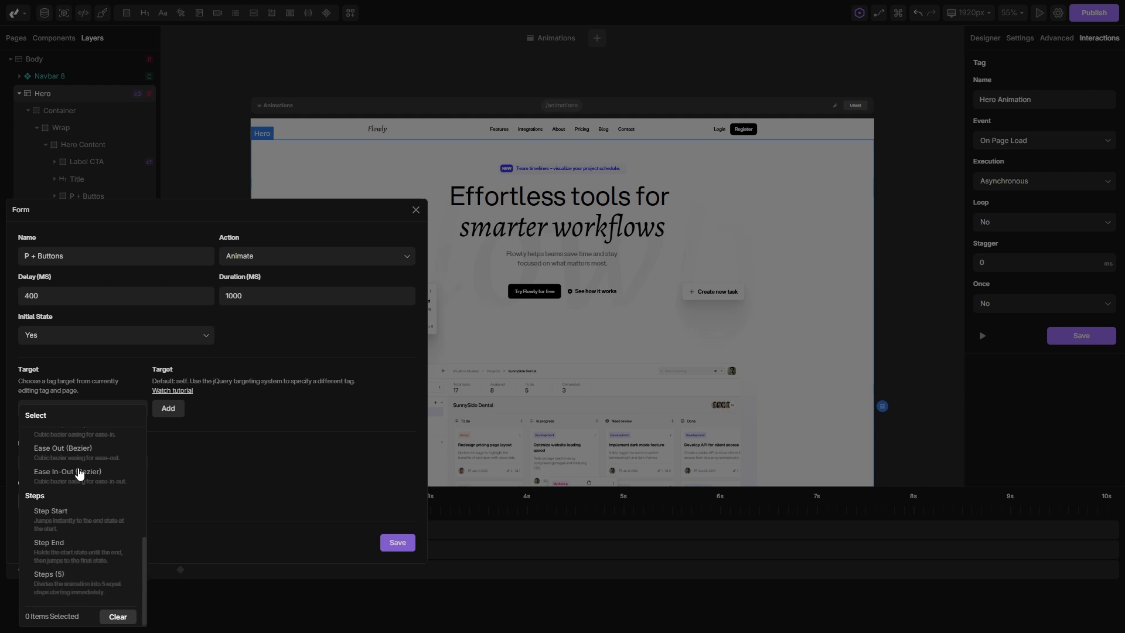
left_click(94, 451)
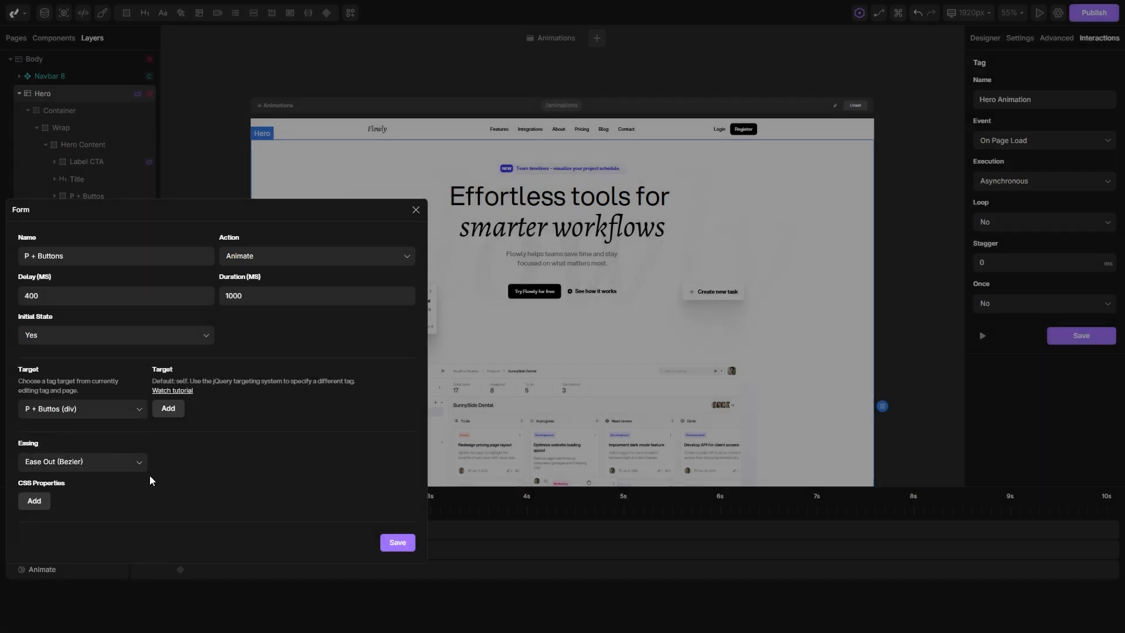
left_click(35, 500)
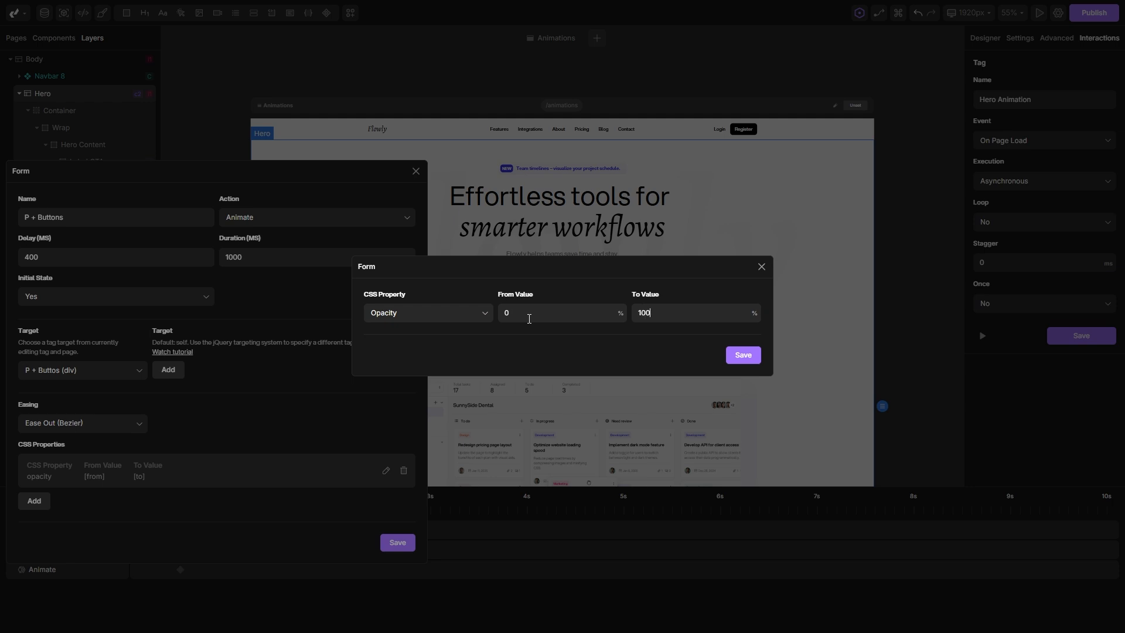
left_click(739, 357)
Add a Y Position property from 30 px to 0 px to the P + Buttons action and save the action.
left_click(46, 505)
left_click(449, 313)
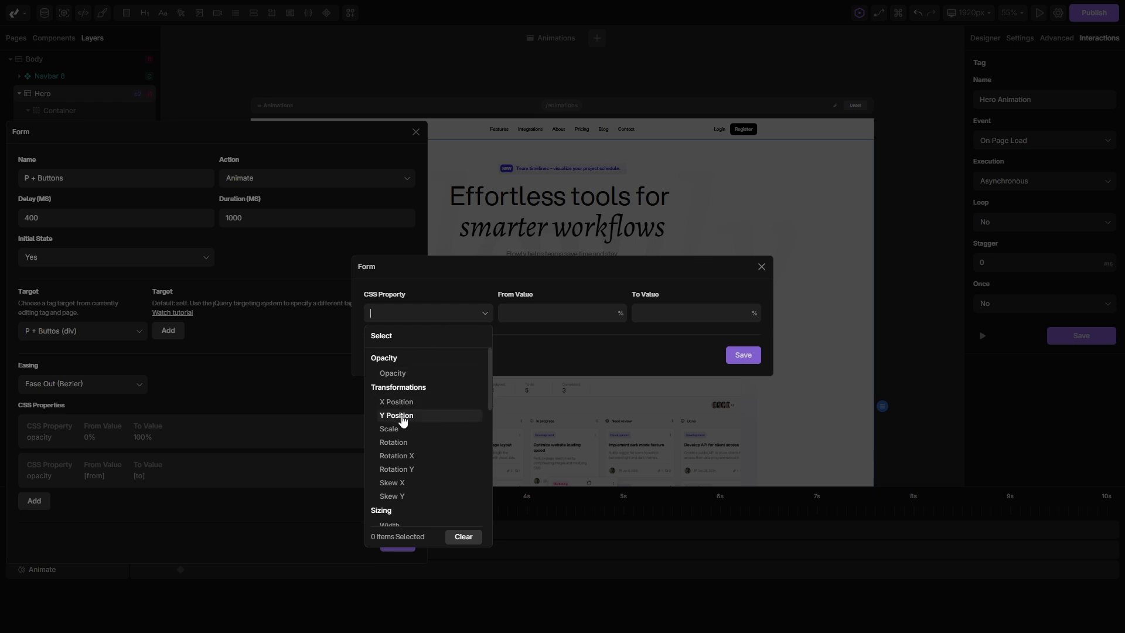
left_click(402, 416)
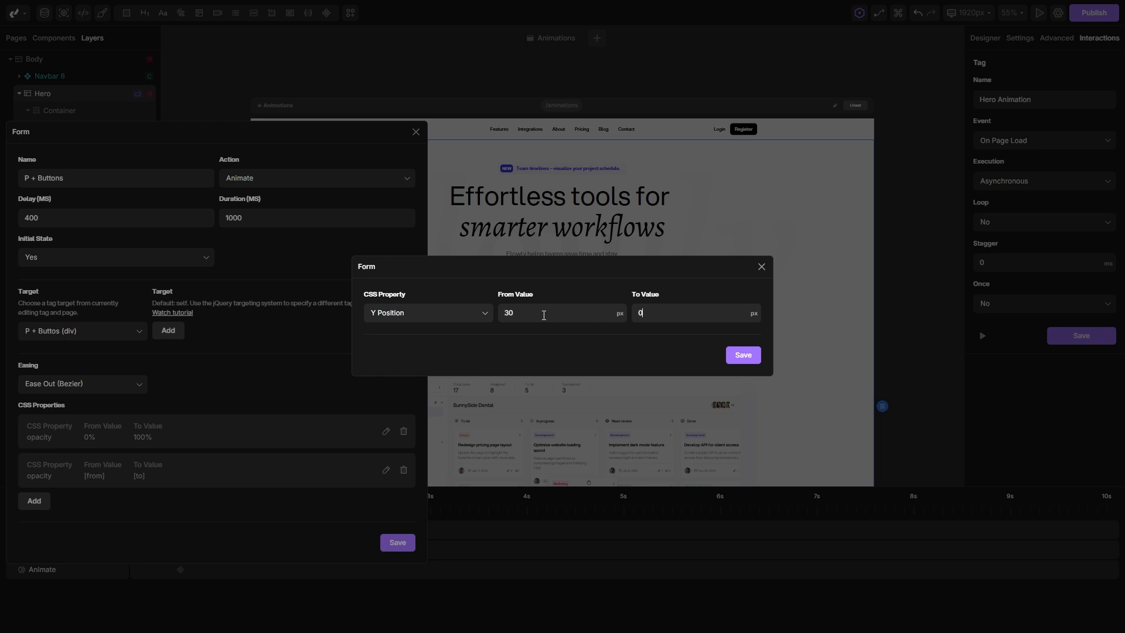
left_click(743, 355)
left_click(398, 542)
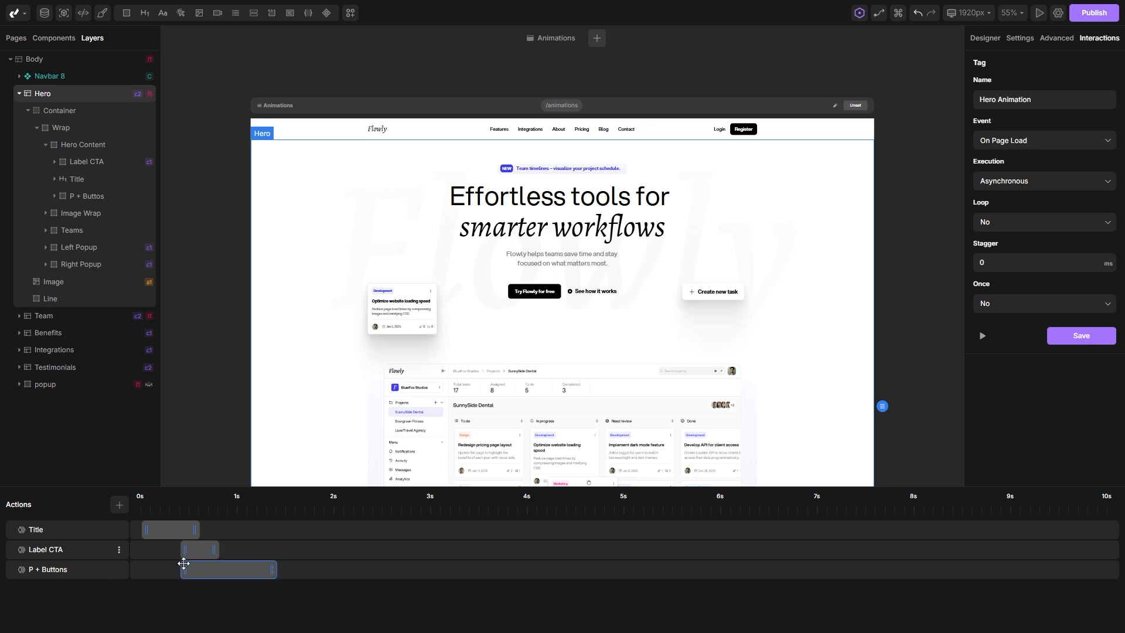
Shorten the P + Buttons action on the timeline so that it ends at about 0.8 s, and preview the animation.
left_click_drag(273, 570, 217, 572)
left_click(982, 336)
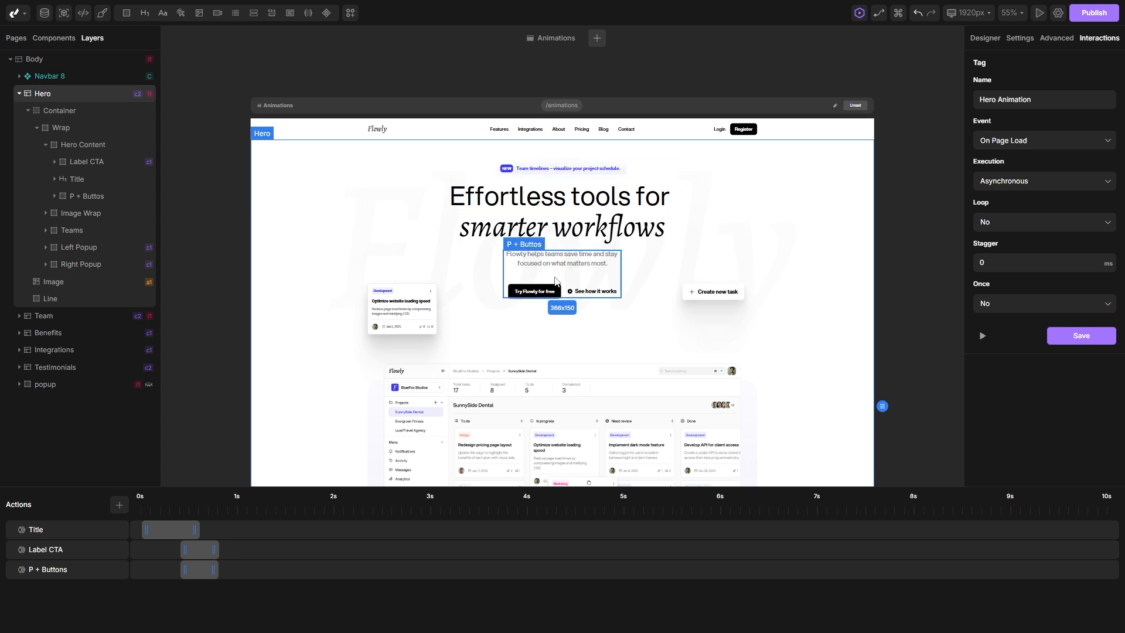
left_click(983, 336)
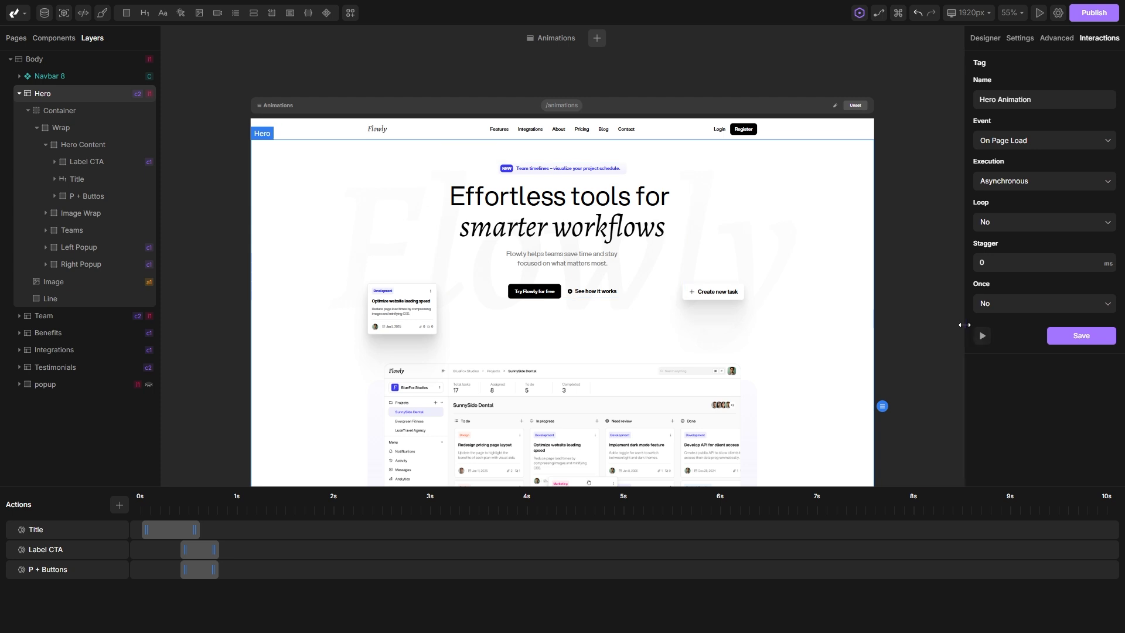
left_click(982, 335)
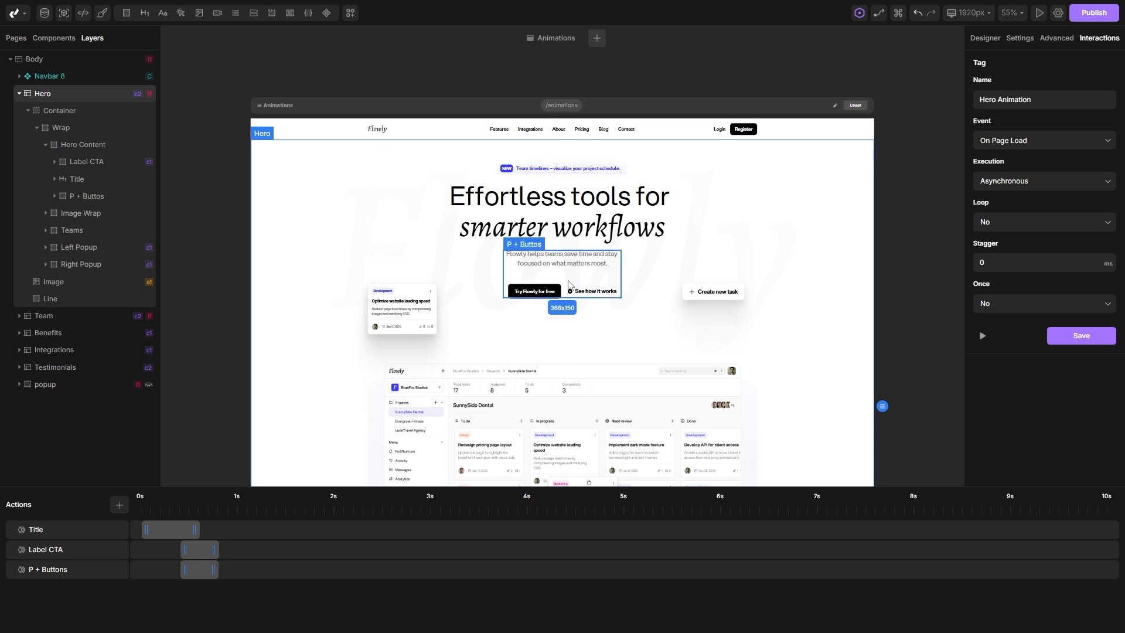
Add a fourth Animate action named "Image Wrap" and target it at Image Wrap (Div) within the Hero section.
scroll(501, 369, "down", 1)
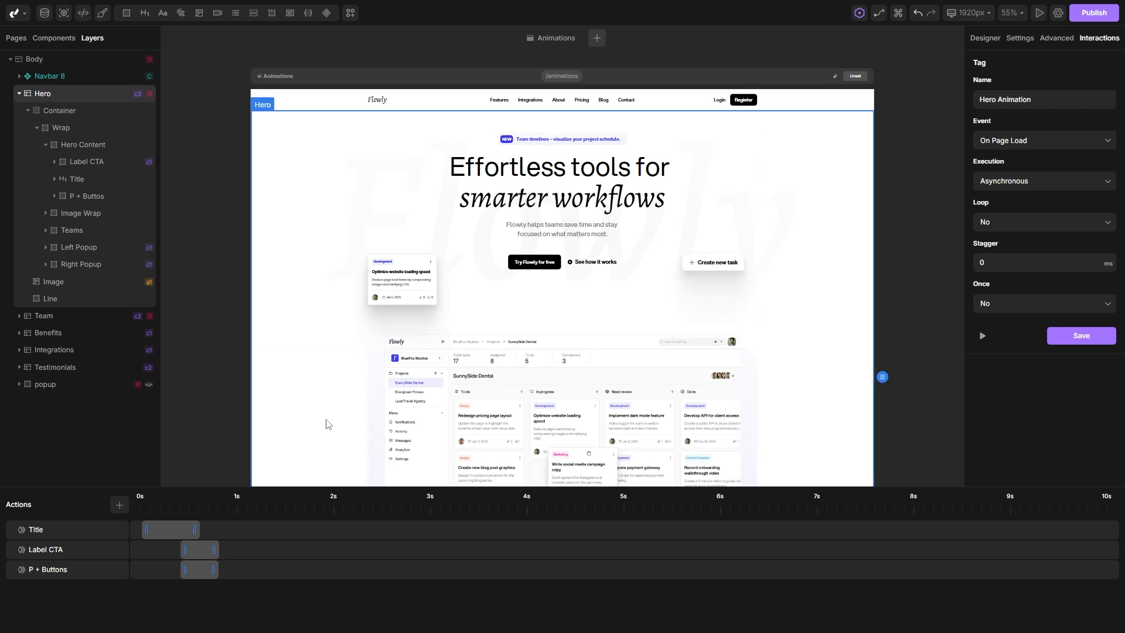
left_click(119, 505)
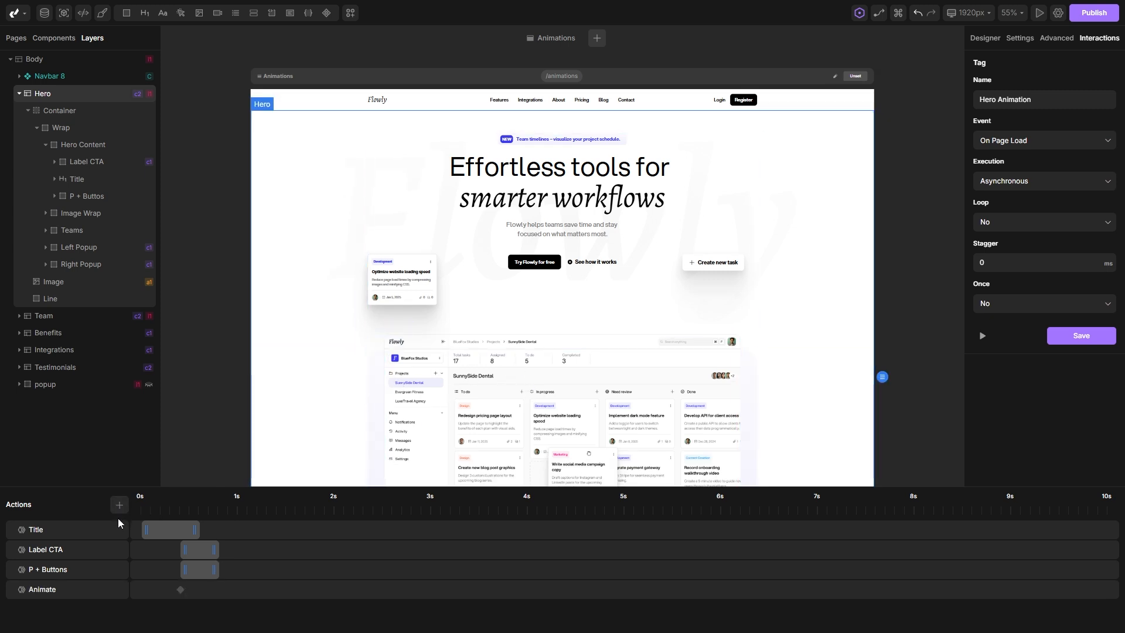
left_click(59, 588)
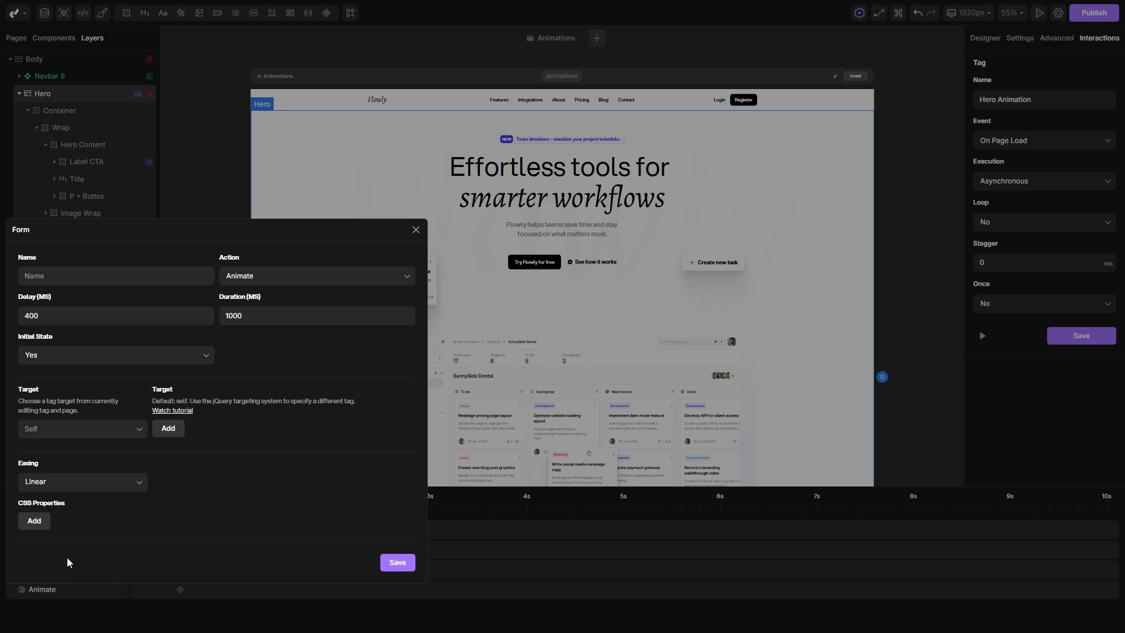
left_click(69, 278)
type("Image Wrap")
left_click(68, 431)
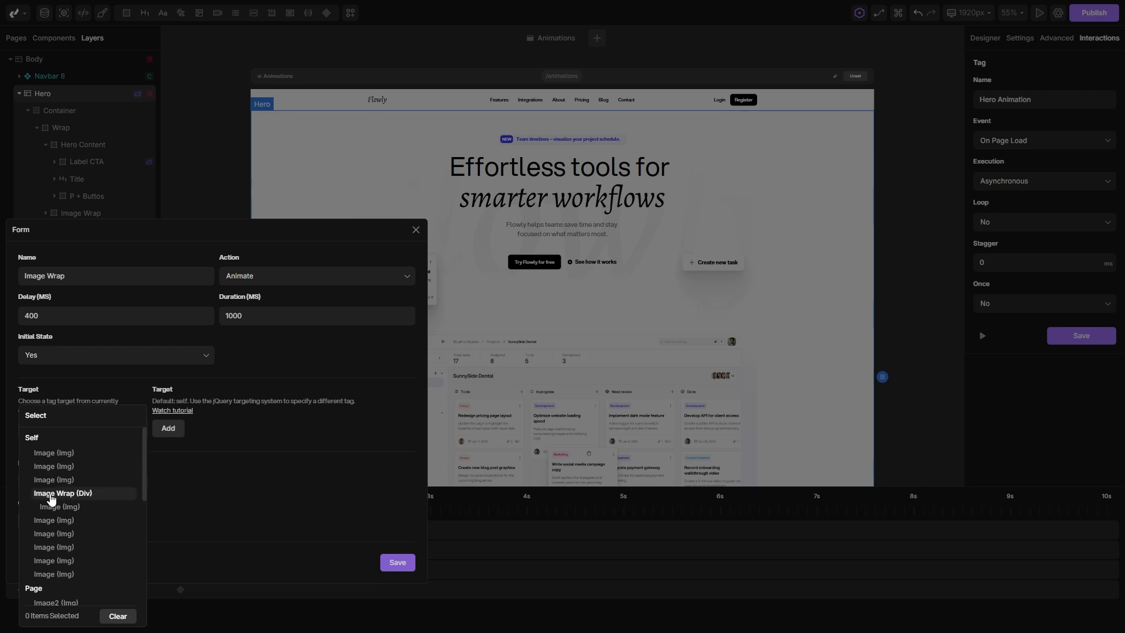
left_click(83, 496)
Set the Image Wrap action's easing to Ease In-Out (Bezier) and animate its opacity from 0% to 100%.
left_click(76, 482)
scroll(88, 495, "down", 5)
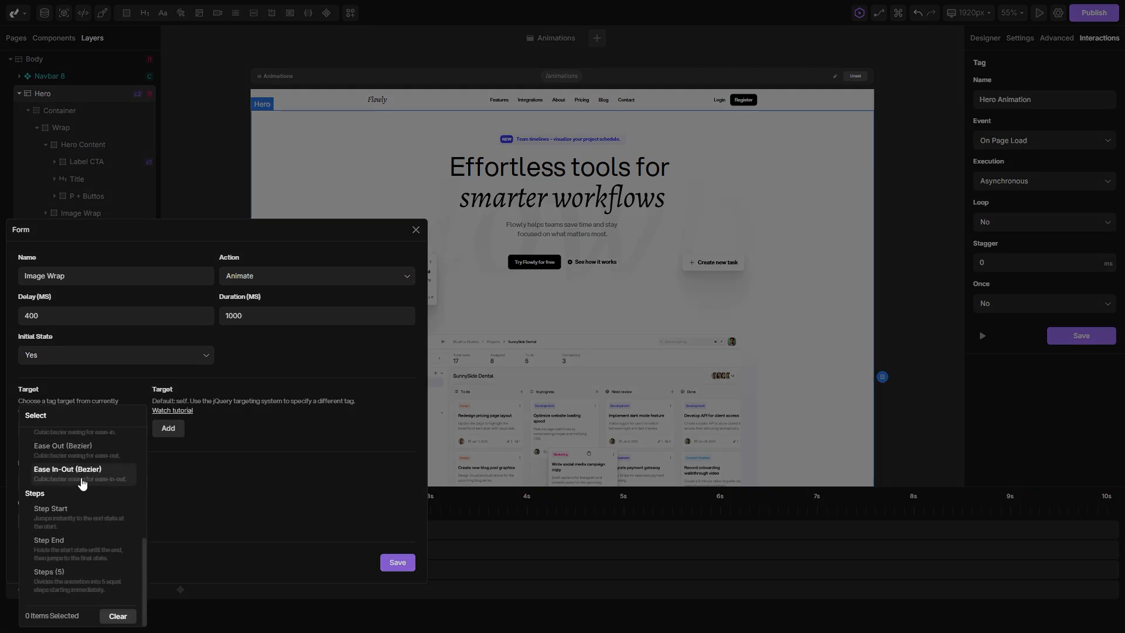
left_click(82, 475)
left_click(36, 521)
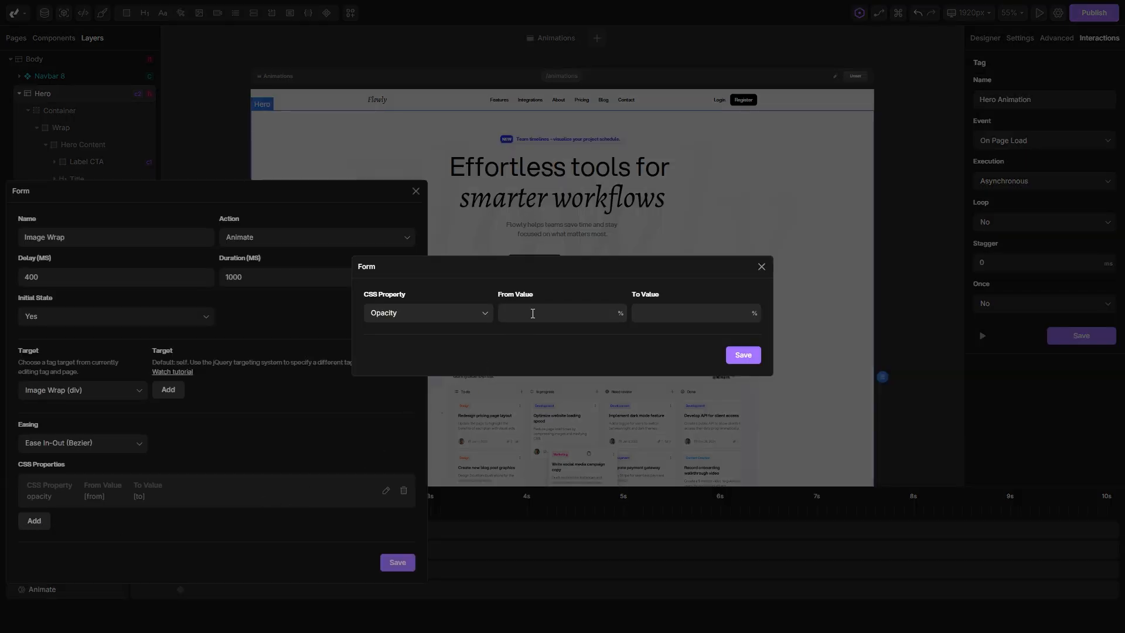
type("100")
left_click(743, 354)
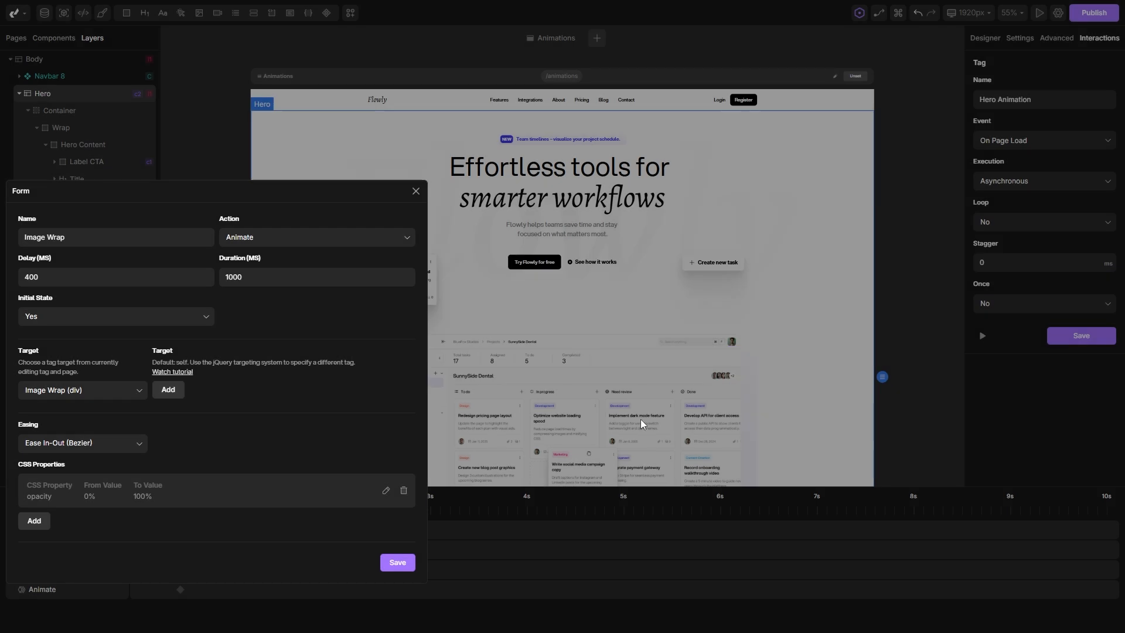
Add a Y Position property from 50 px to 0 px to the Image Wrap action and save the action.
left_click(34, 520)
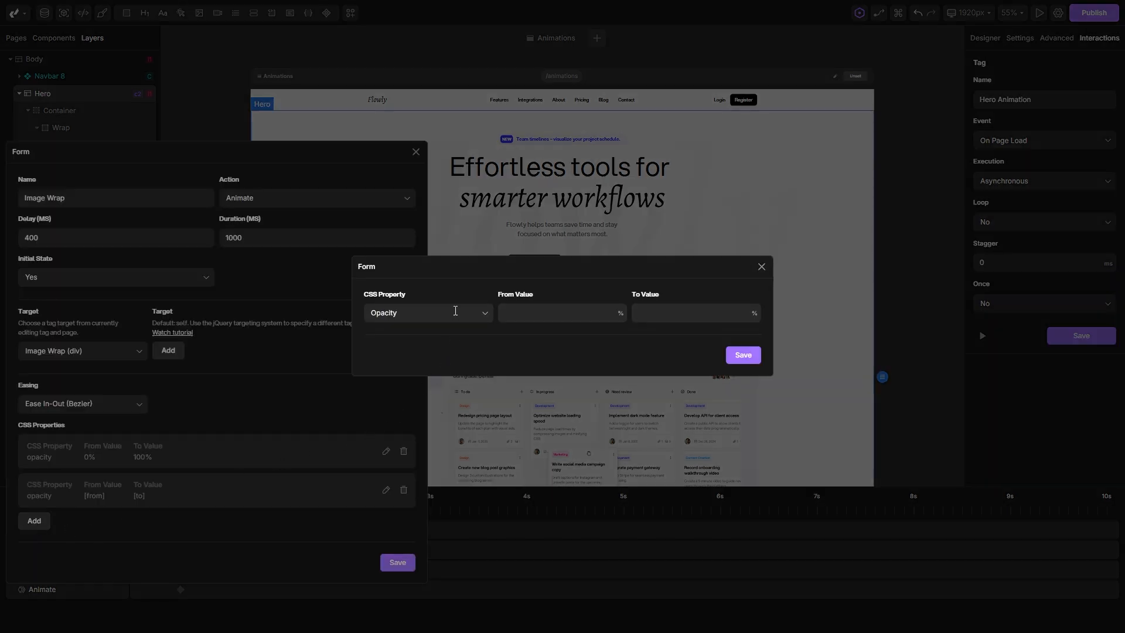
left_click(455, 310)
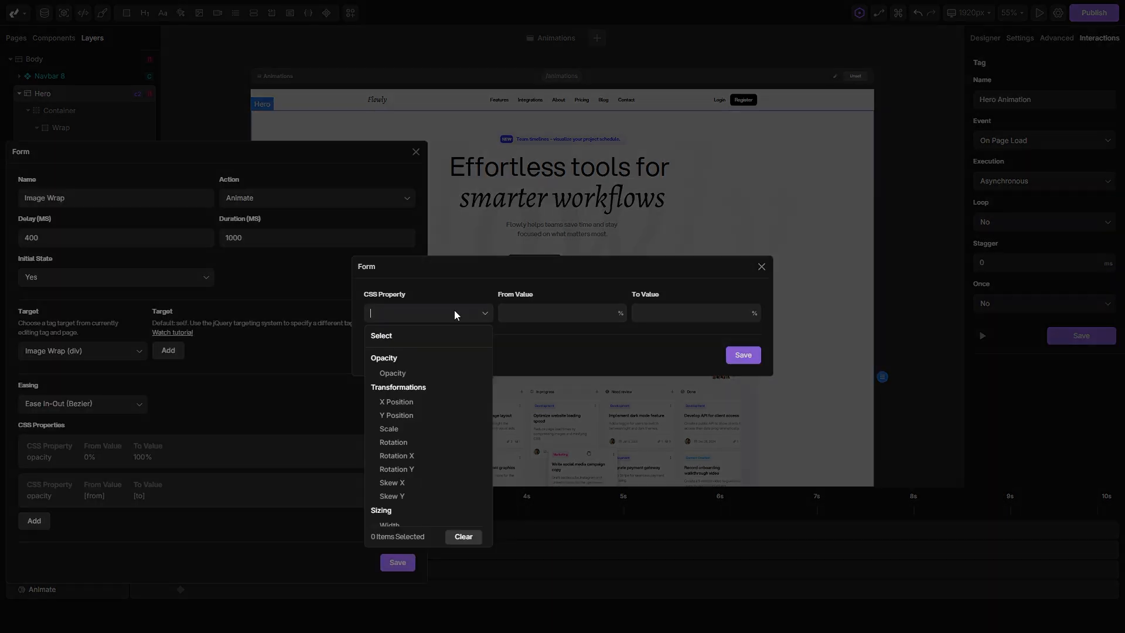
left_click(396, 416)
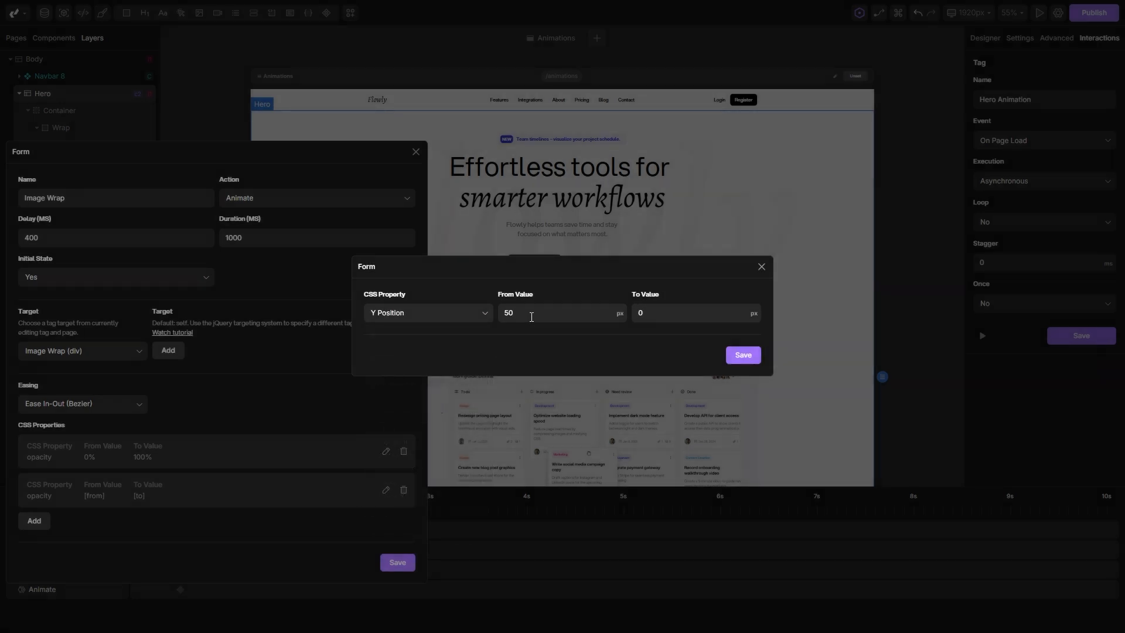
left_click(742, 356)
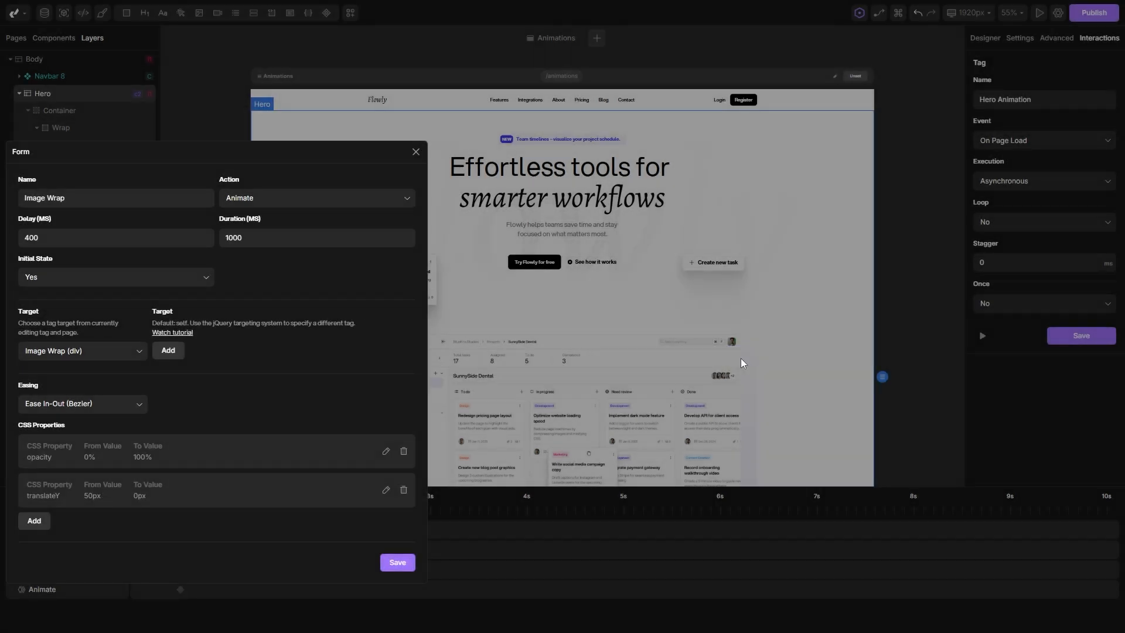
left_click(397, 563)
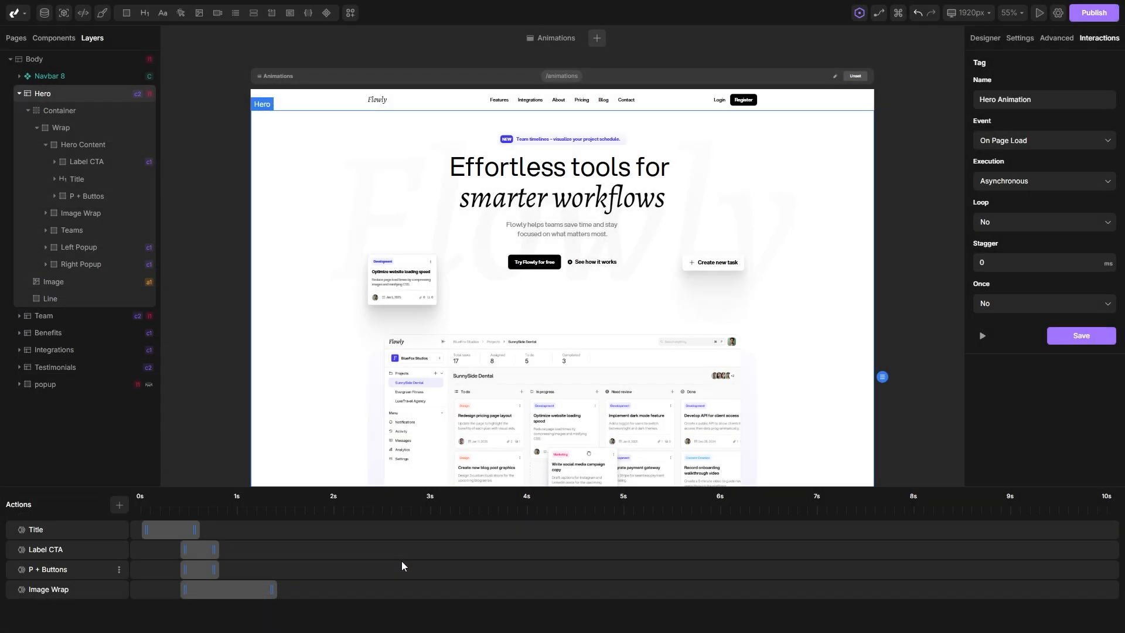
Retime the Image Wrap action to run from about 0.6 s to about 1.1 s on the timeline, and preview the animation.
left_click_drag(213, 593, 236, 590)
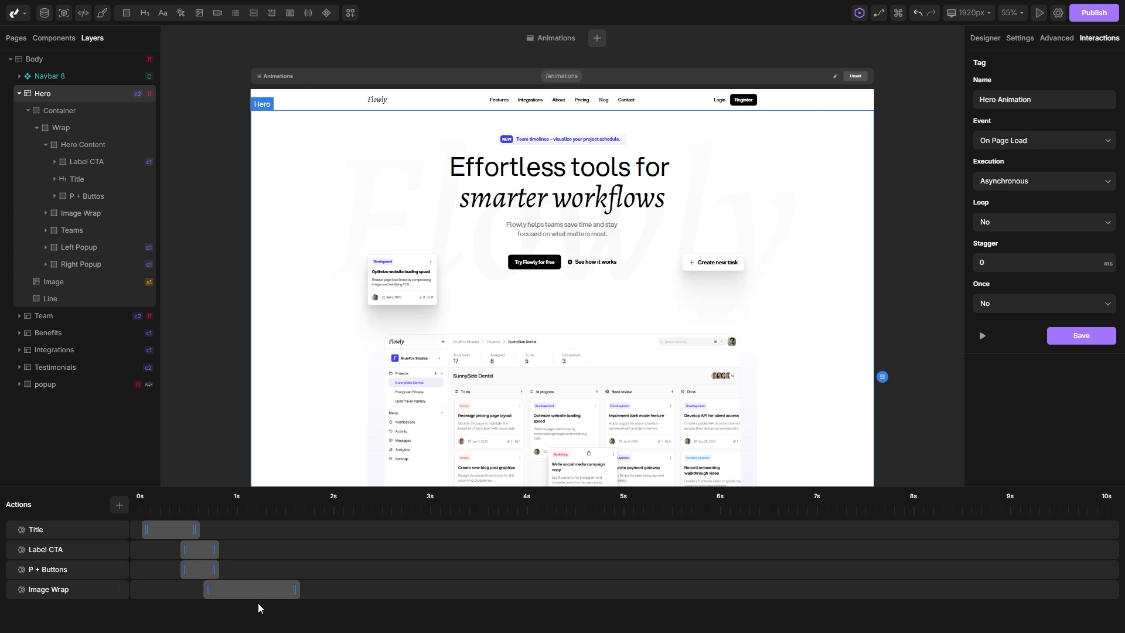
left_click_drag(295, 591, 245, 591)
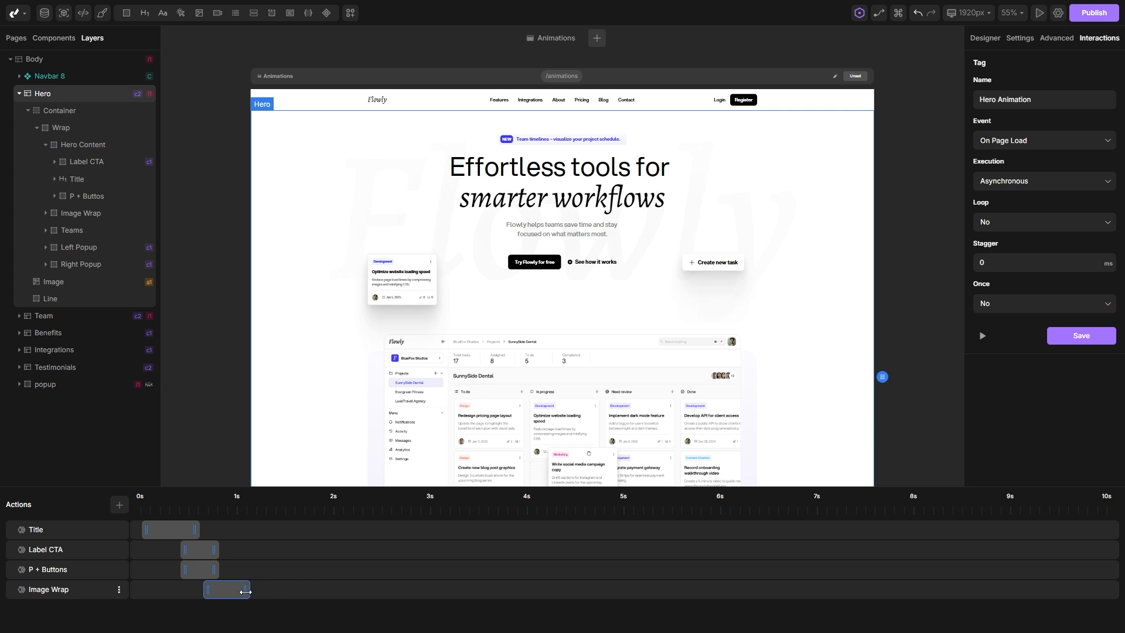
left_click(982, 336)
left_click(983, 336)
left_click(983, 335)
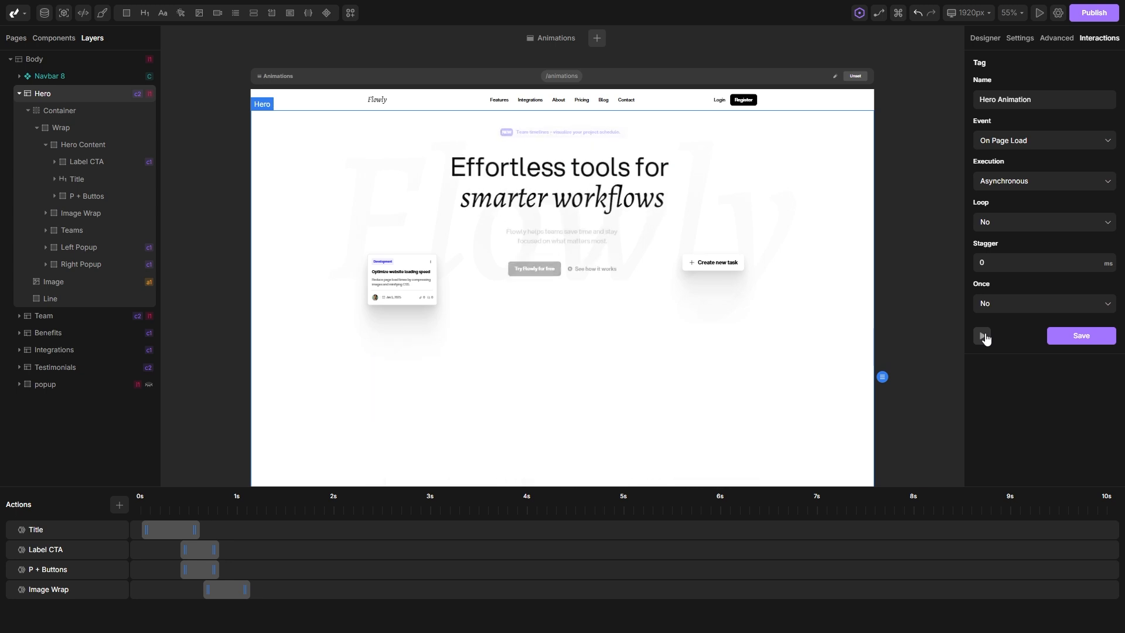
Add a fifth Animate action named "Left Popup" and target it at Left Popup (Div) within the Hero section.
left_click(119, 508)
left_click(42, 609)
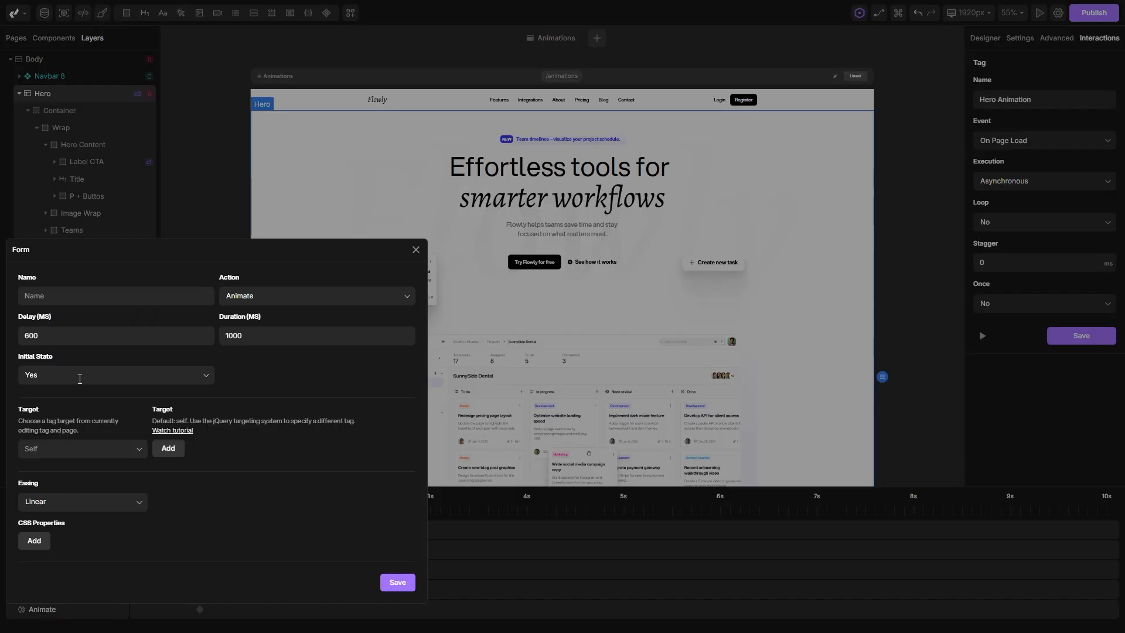
type("Le")
left_click(79, 451)
type("popu")
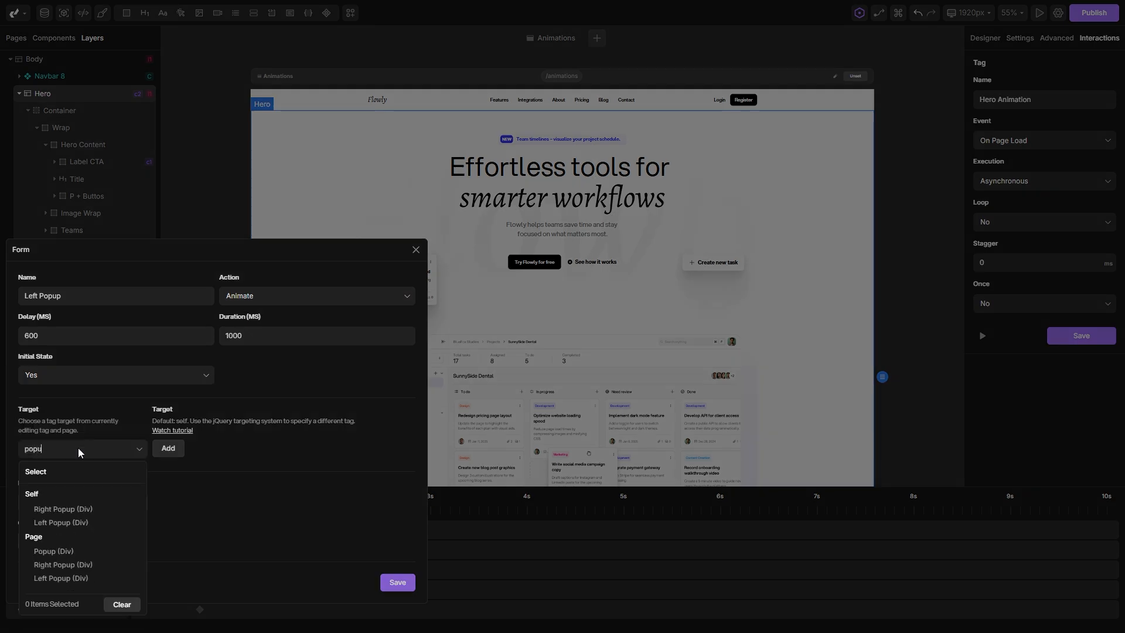
left_click(63, 522)
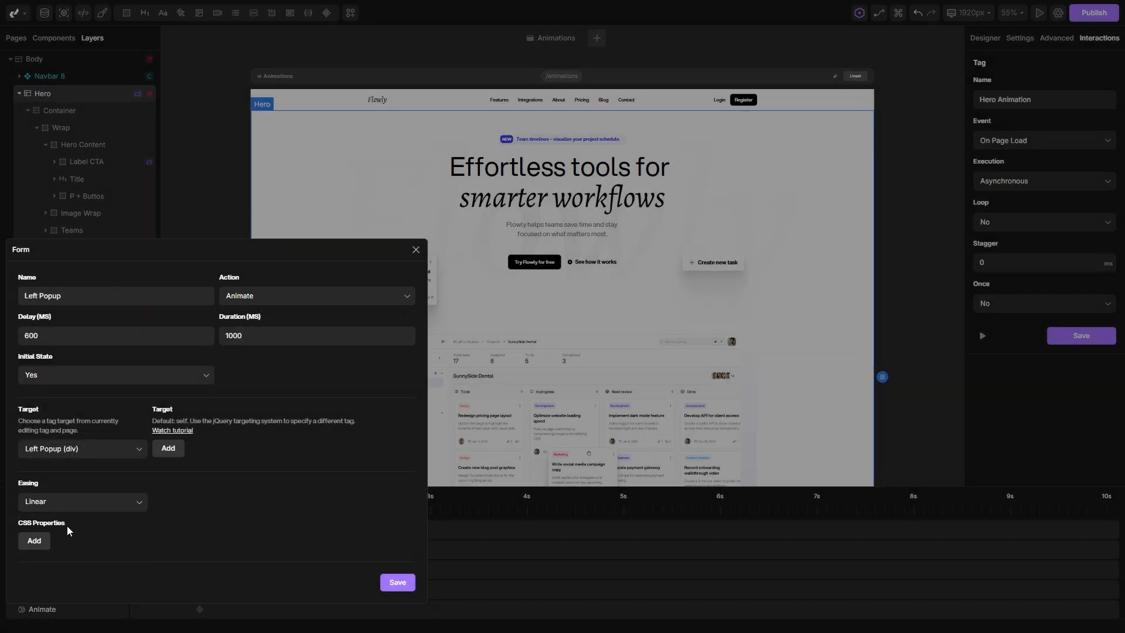
Set the Left Popup action's easing to Ease In-Out (Bezier).
left_click(59, 502)
scroll(63, 511, "down", 5)
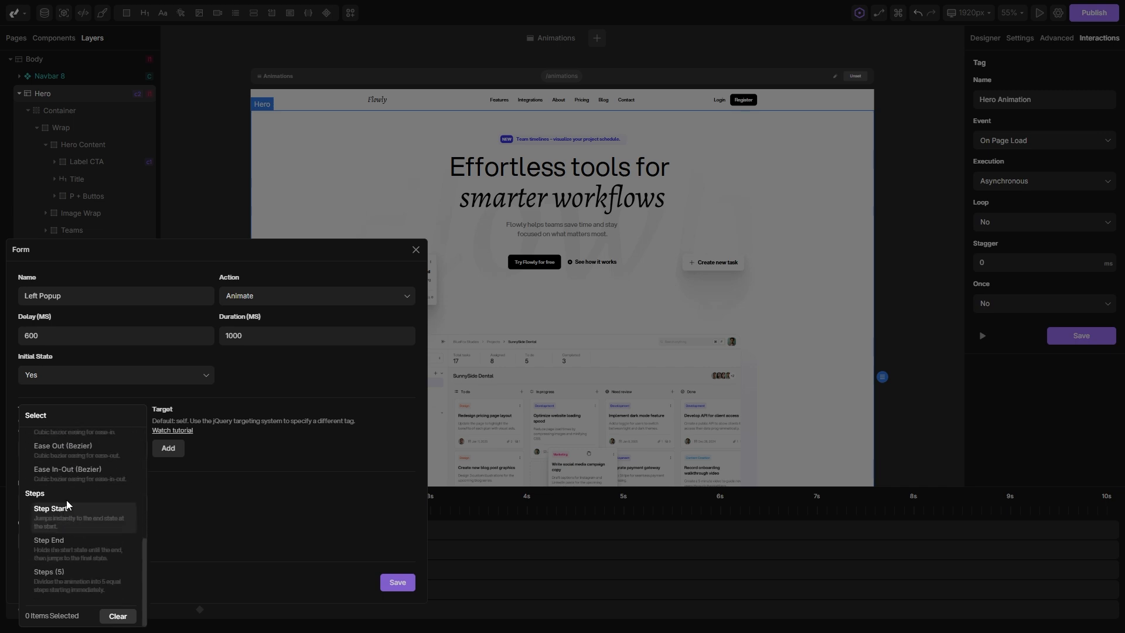
left_click(67, 473)
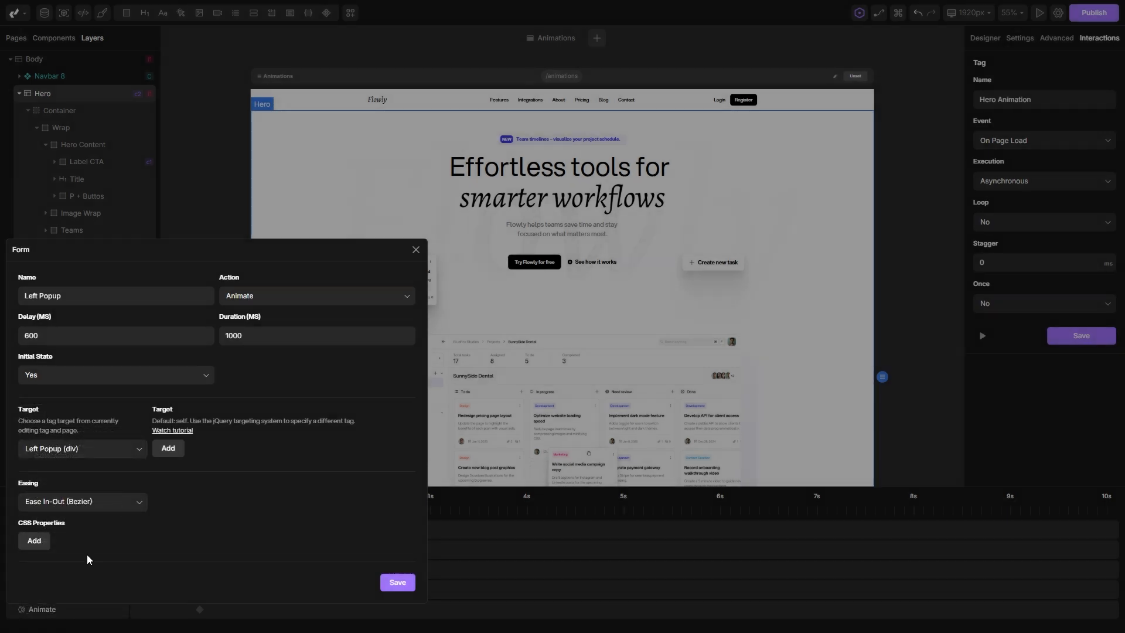
Add an Opacity property from 0% to 100% to the Left Popup action.
left_click(34, 541)
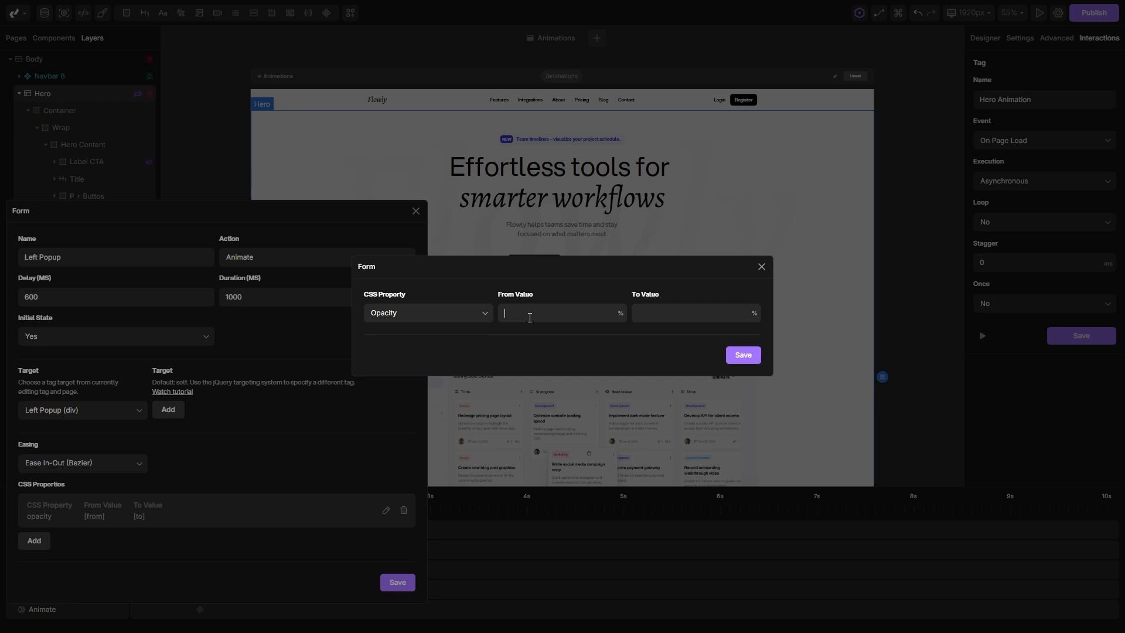
type("100")
left_click(754, 357)
Add a Scale property from 0.85 to 1 to the Left Popup action and save the action.
left_click(35, 538)
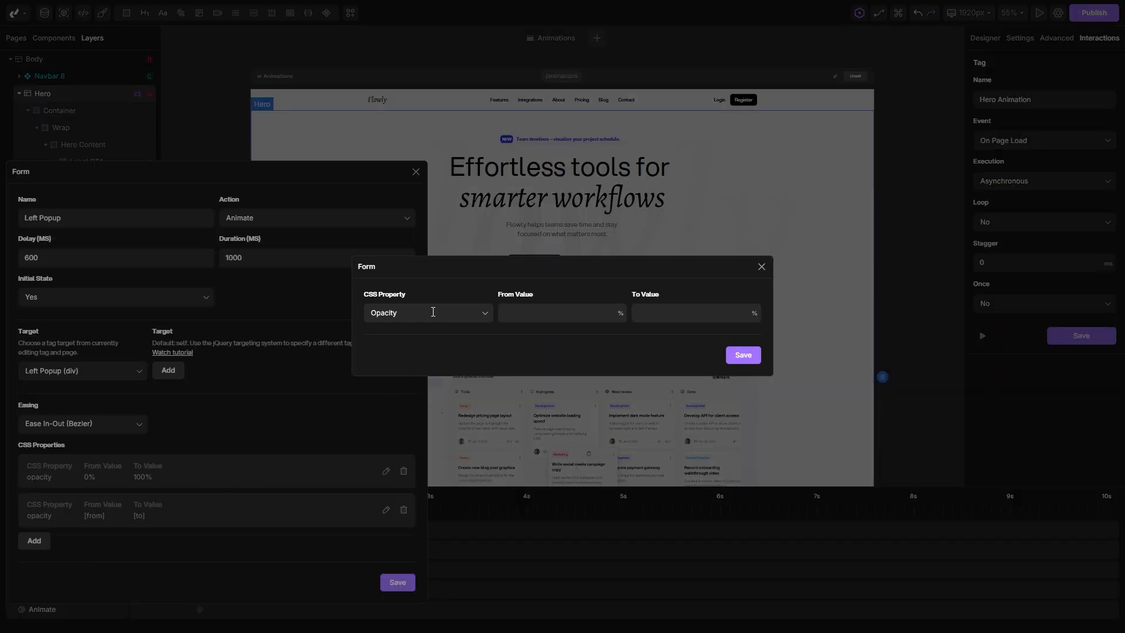
left_click(433, 311)
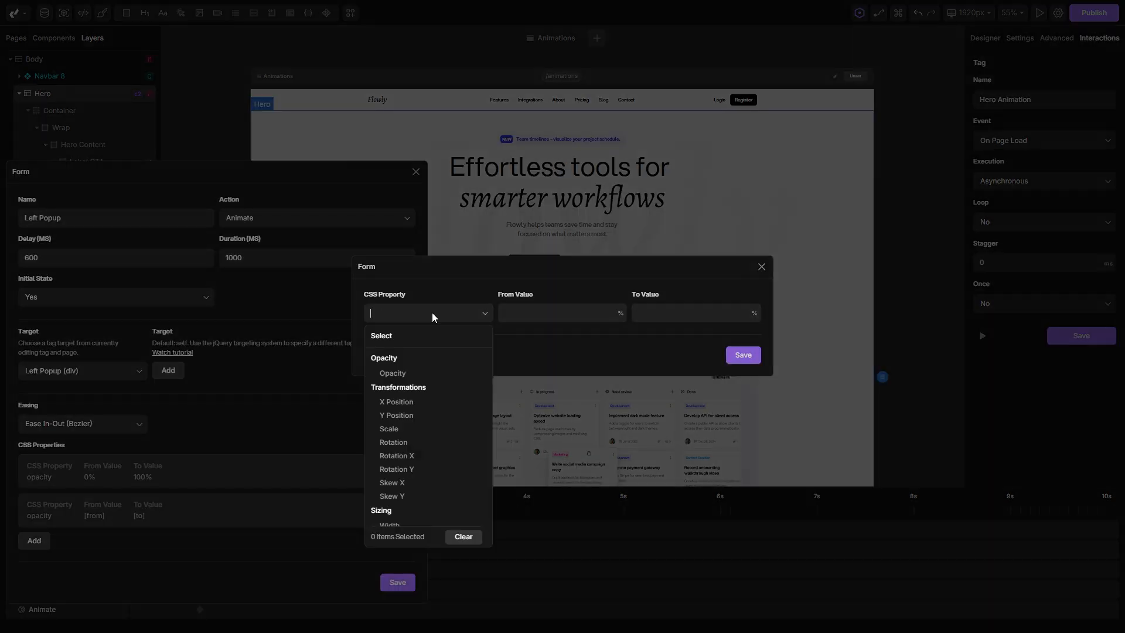
left_click(390, 429)
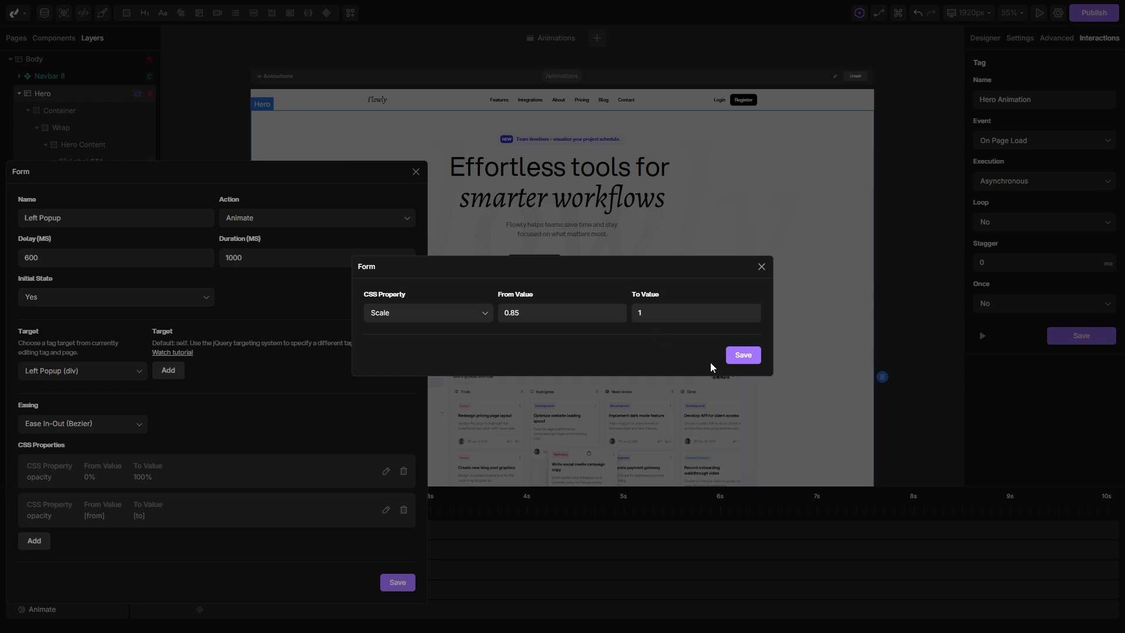
left_click(740, 354)
left_click(396, 583)
Retime the Left Popup action to run from about 0.9 s to about 1.3 s on the timeline, and preview the animation.
left_click_drag(237, 610, 271, 610)
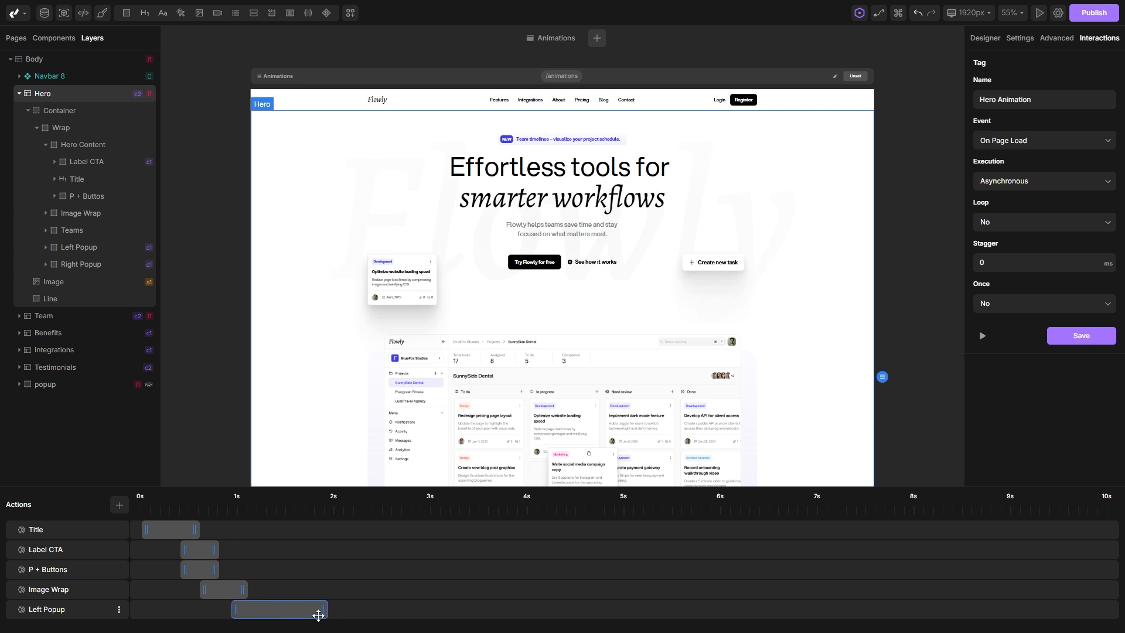
left_click_drag(318, 615, 264, 610)
left_click(982, 335)
left_click(984, 338)
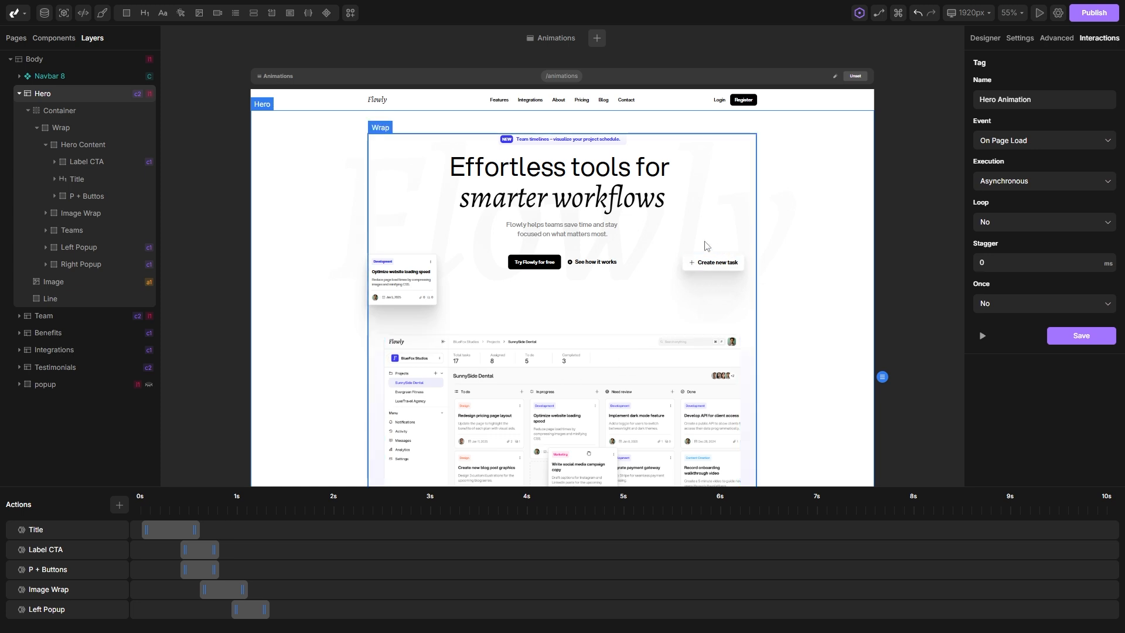
Add a sixth Animate action named "Right Popup" and target it at Right Popup (Div) within the Hero section.
left_click(119, 509)
left_click(50, 622)
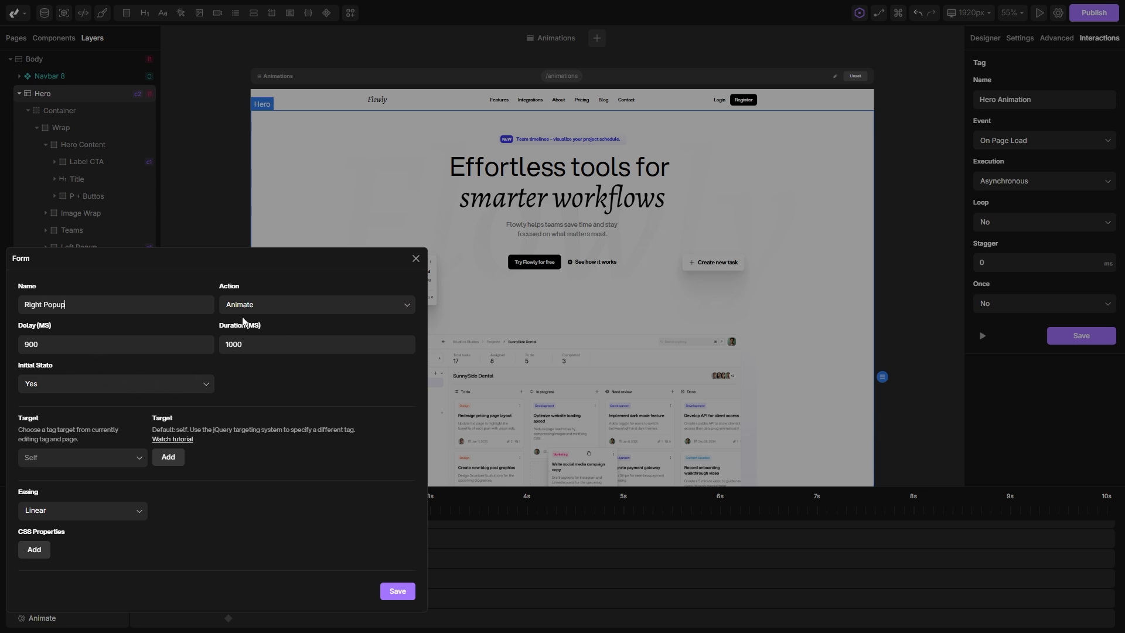
left_click(69, 458)
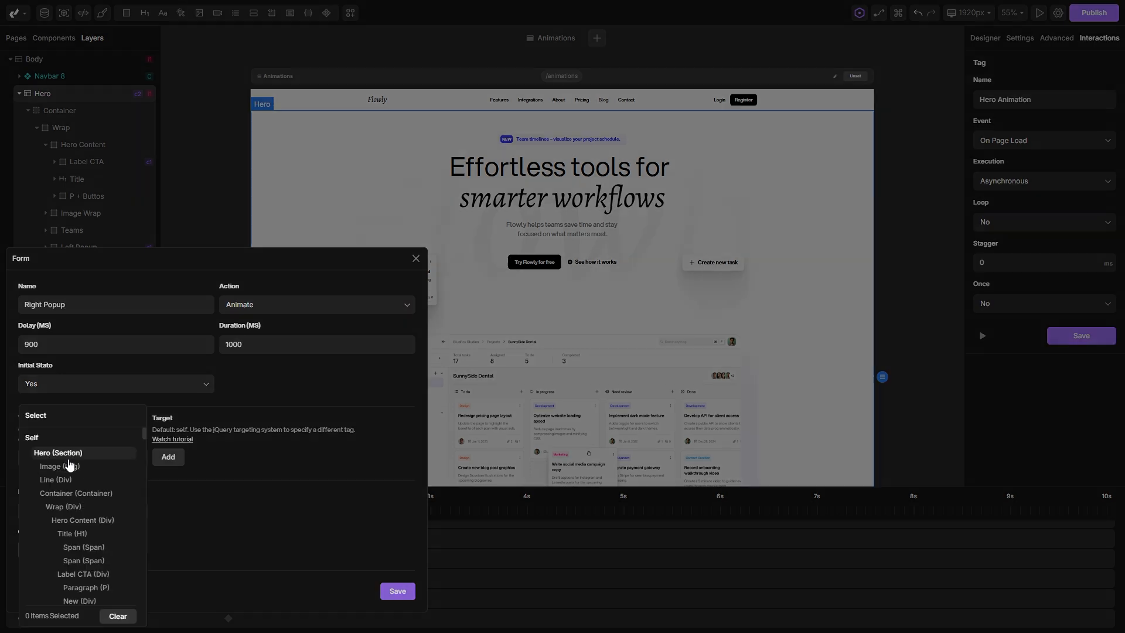
type("po")
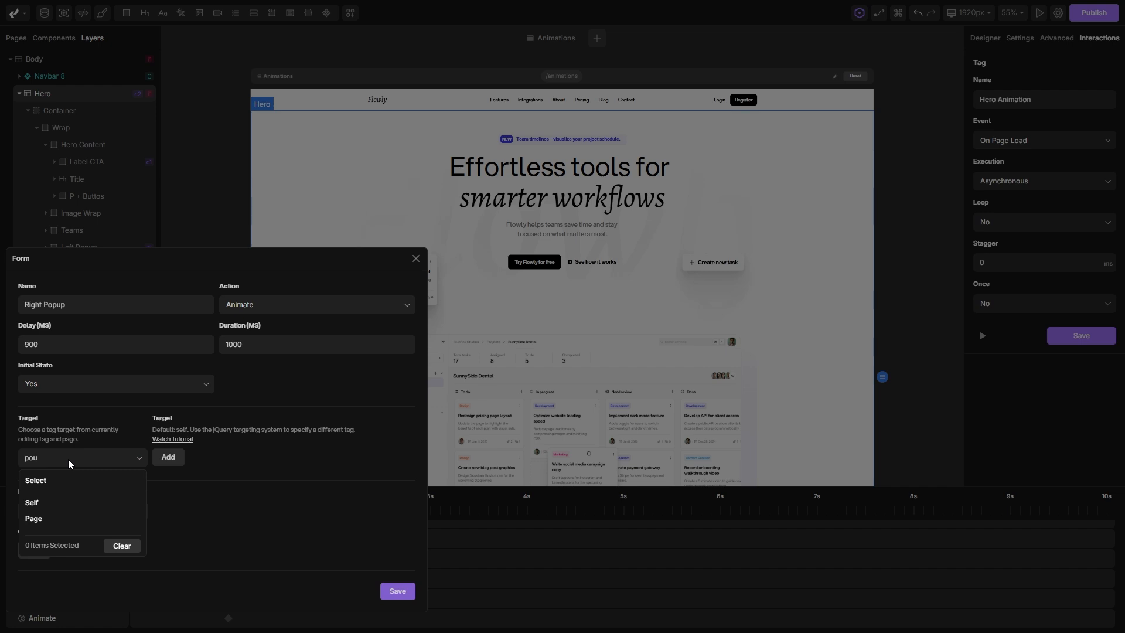
key("BackSpace")
type("pup")
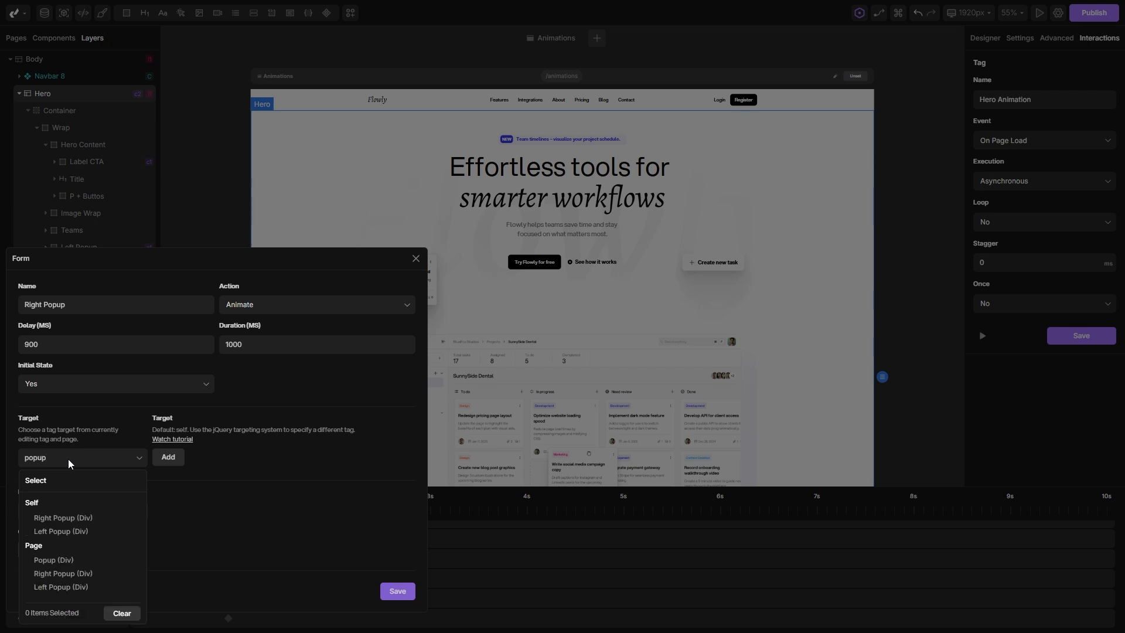
left_click(65, 518)
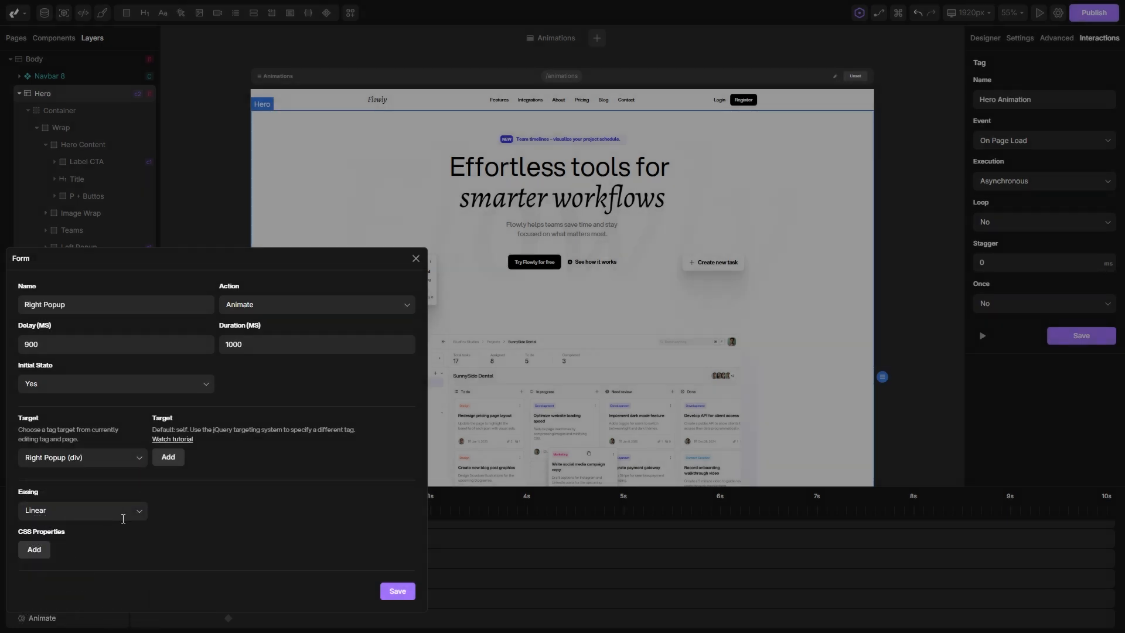
Set the Right Popup action's easing to Ease In-Out (Bezier) and add an Opacity property from 0% to 100%.
left_click(72, 514)
scroll(82, 509, "down", 5)
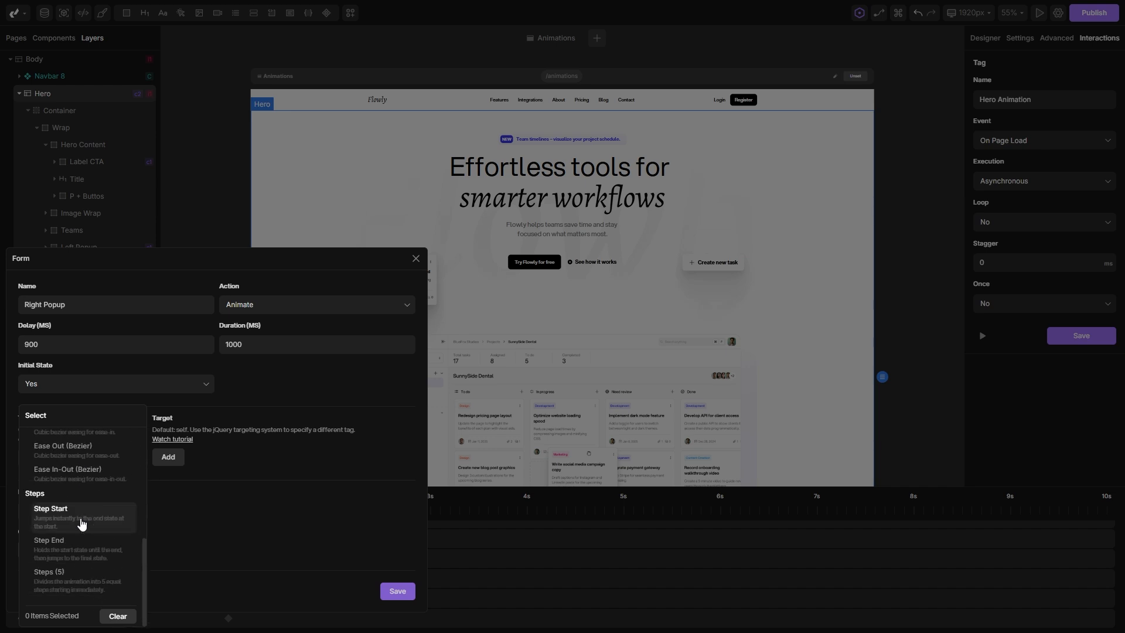
left_click(66, 478)
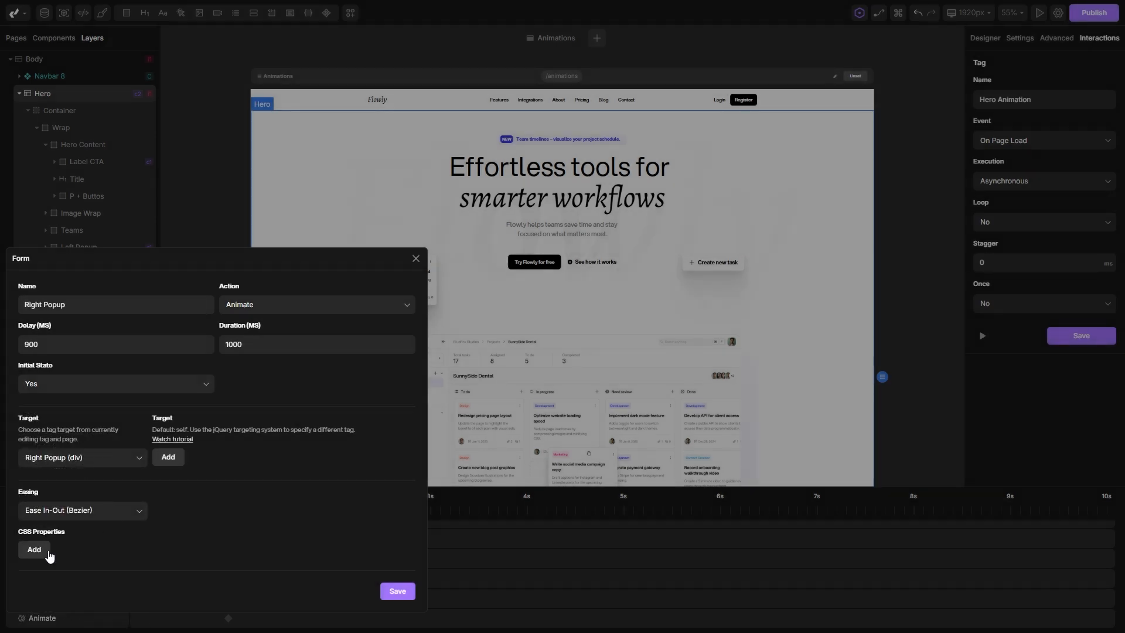
left_click(35, 550)
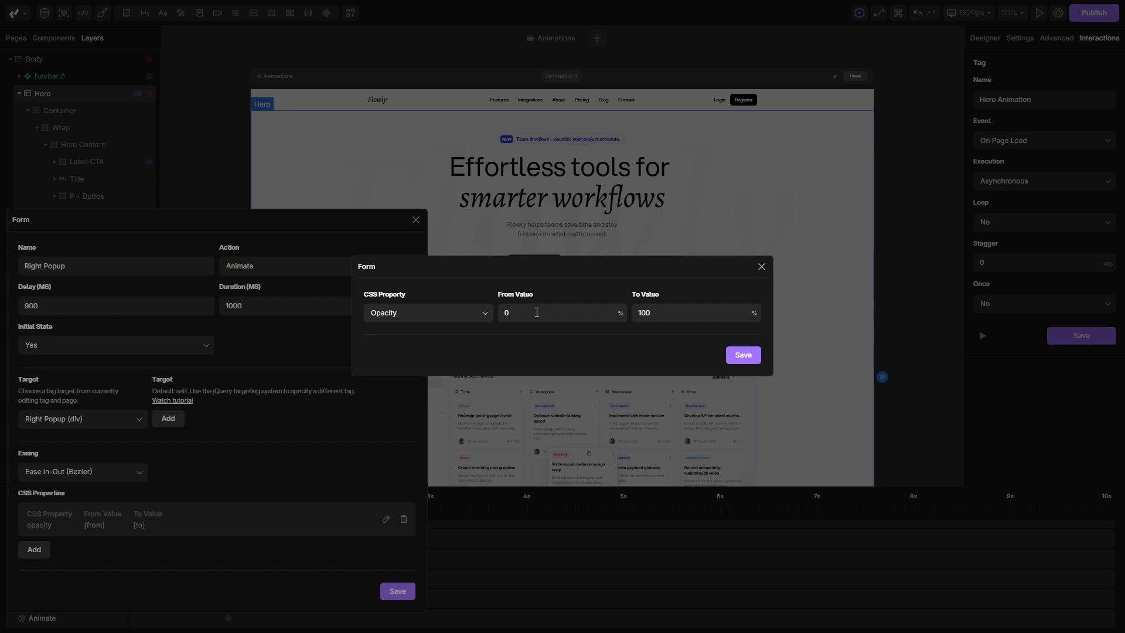
left_click(740, 356)
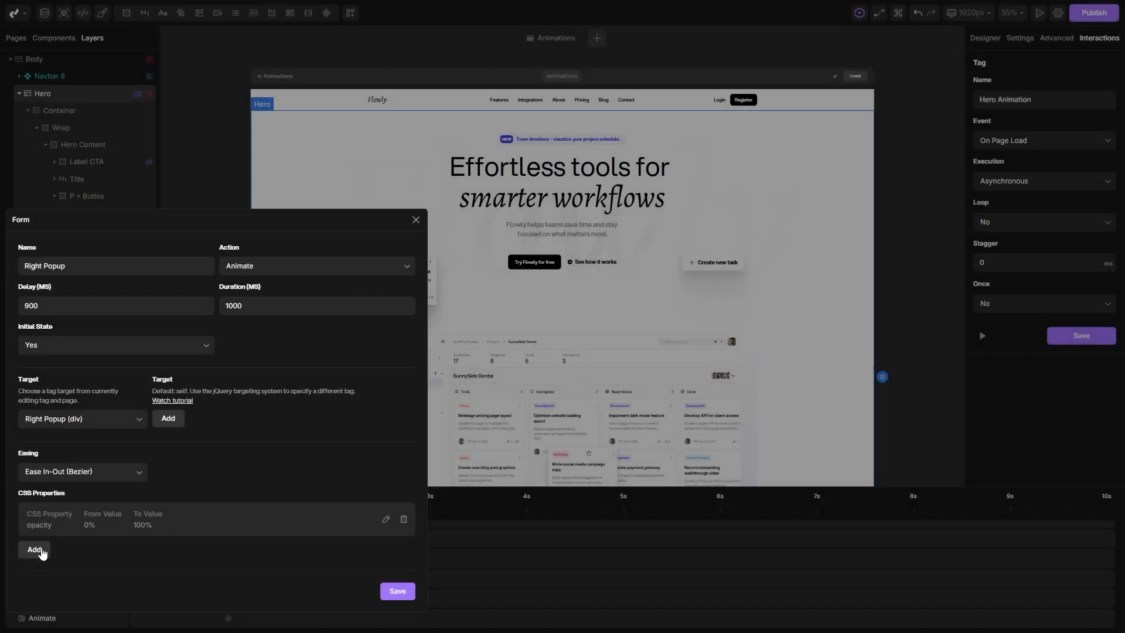
Add a Scale property from 0.85 to 1 to the Right Popup action and save the action.
left_click(35, 549)
left_click(436, 317)
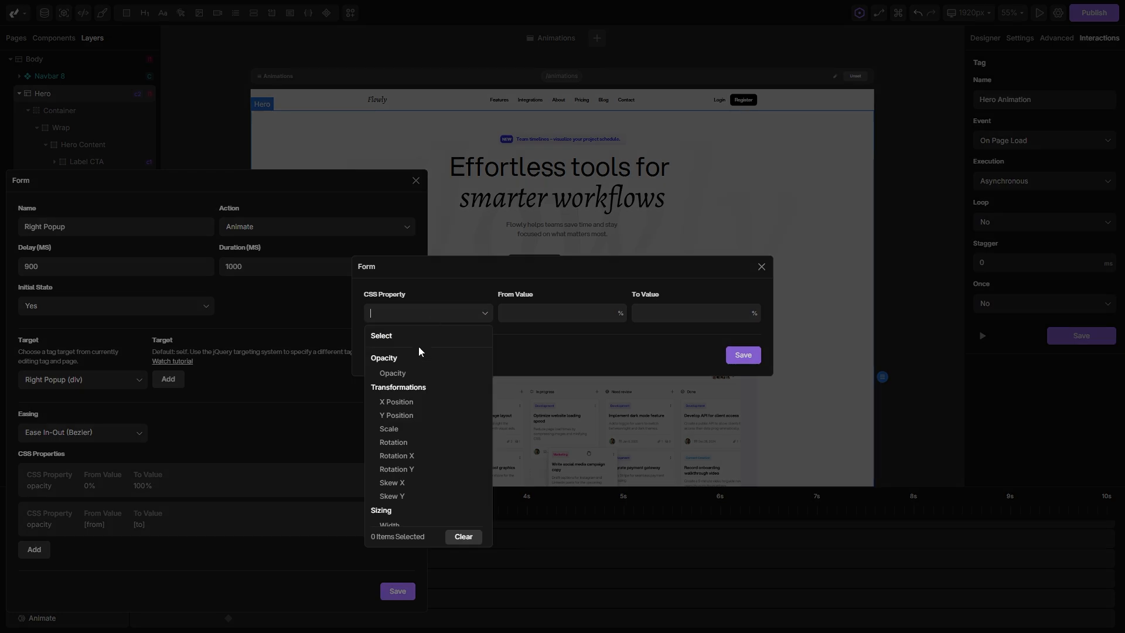
left_click(398, 428)
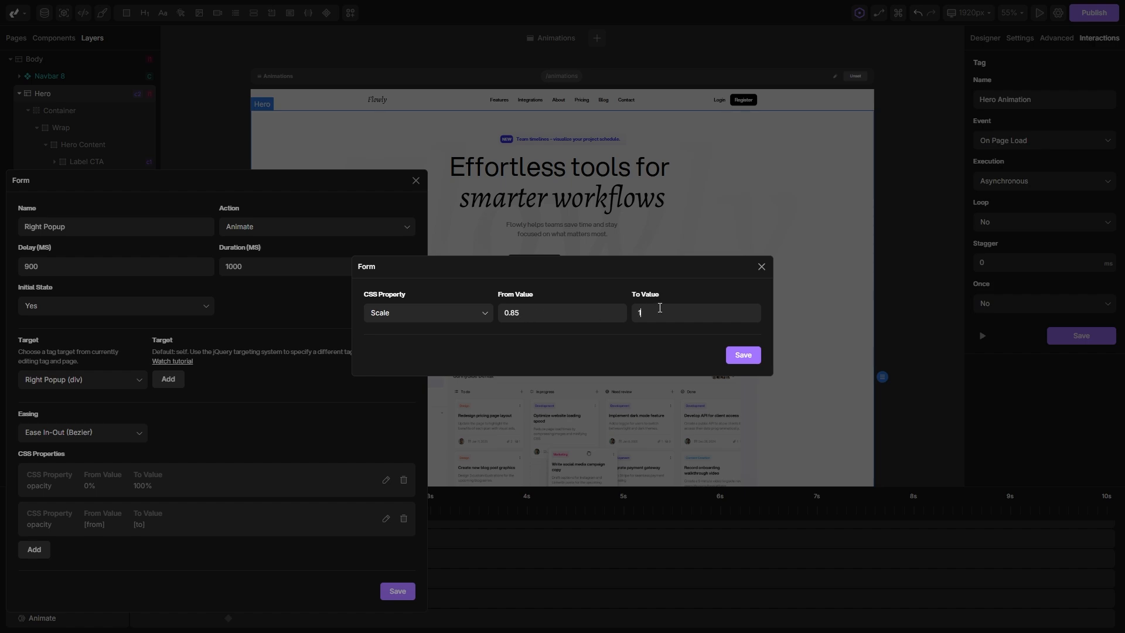
left_click(743, 355)
left_click(398, 590)
Retime the Right Popup action to run from about 1.1 s to about 1.5 s on the timeline, and preview the animation repeatedly.
scroll(442, 579, "down", 1)
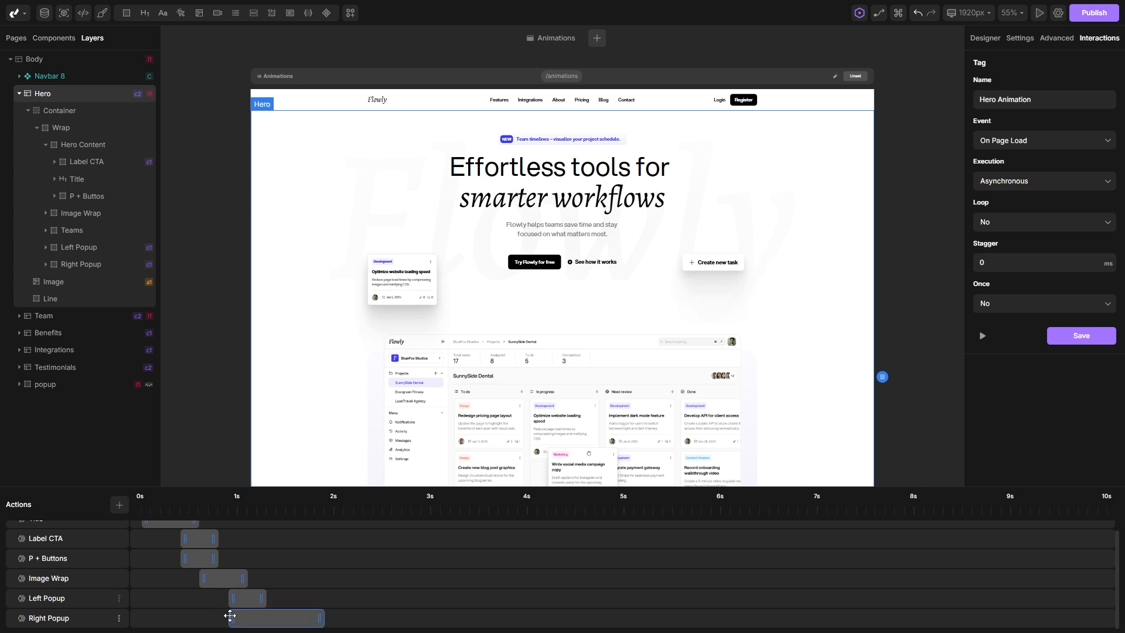
left_click_drag(320, 618, 261, 617)
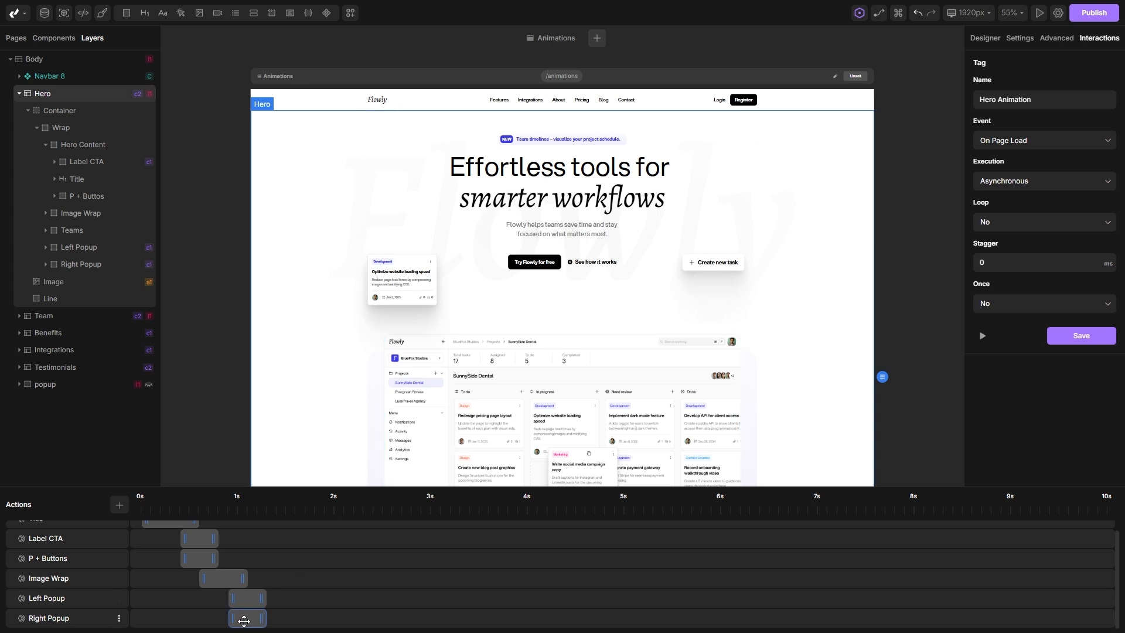
left_click_drag(246, 621, 265, 619)
left_click(983, 335)
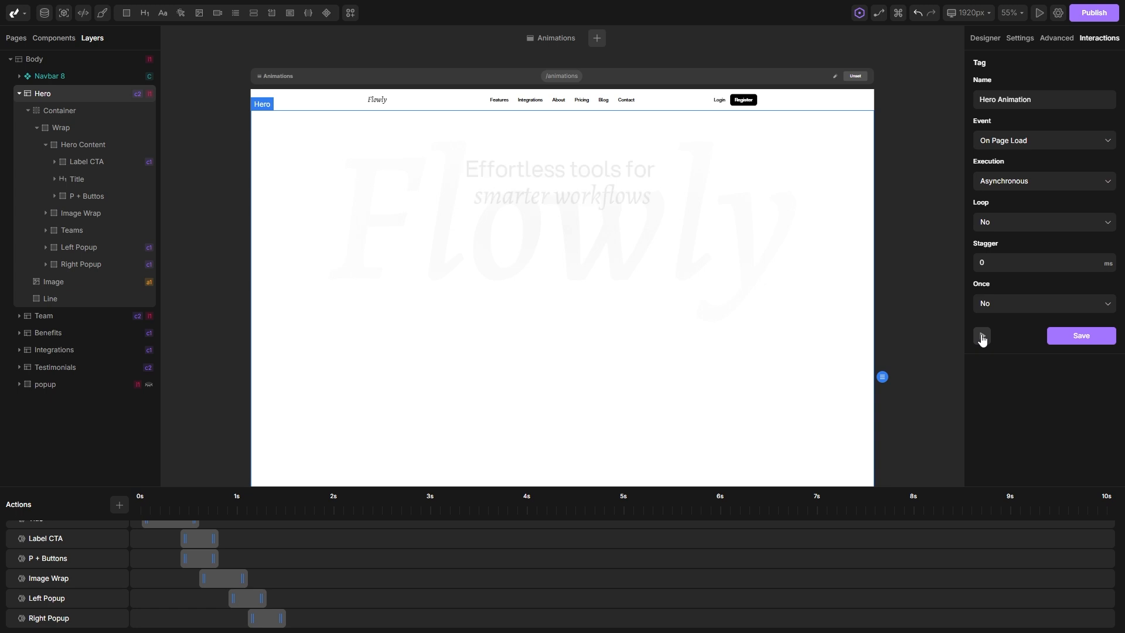
left_click(983, 337)
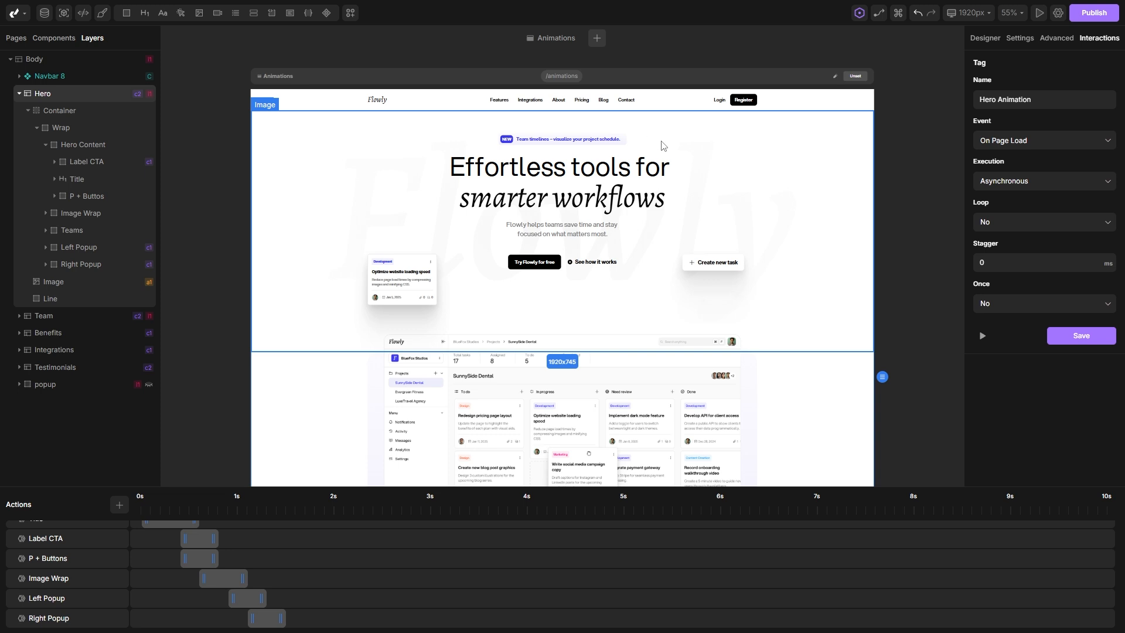
left_click(983, 336)
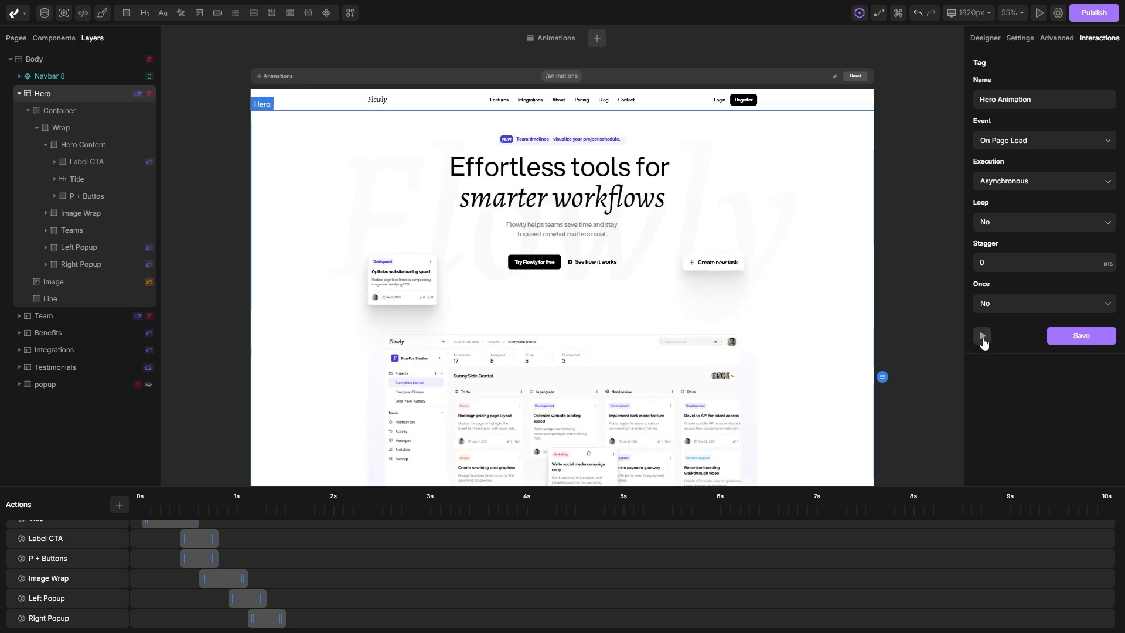
left_click(982, 337)
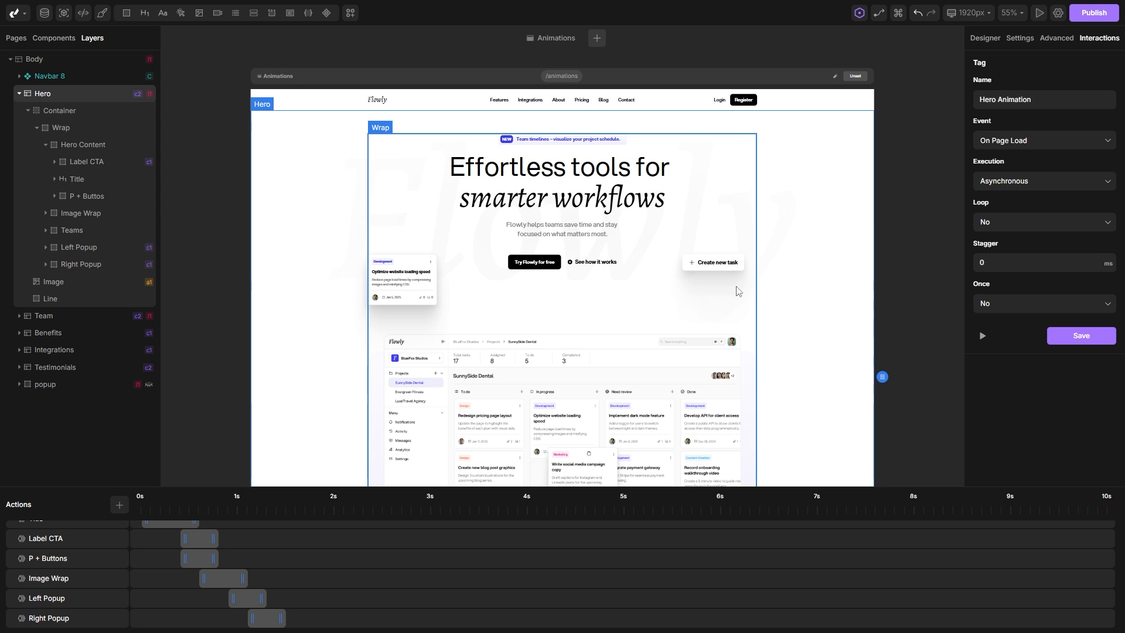
Save the Hero Animation, open the page preview, and reload it to replay the on-load animation.
left_click(1081, 337)
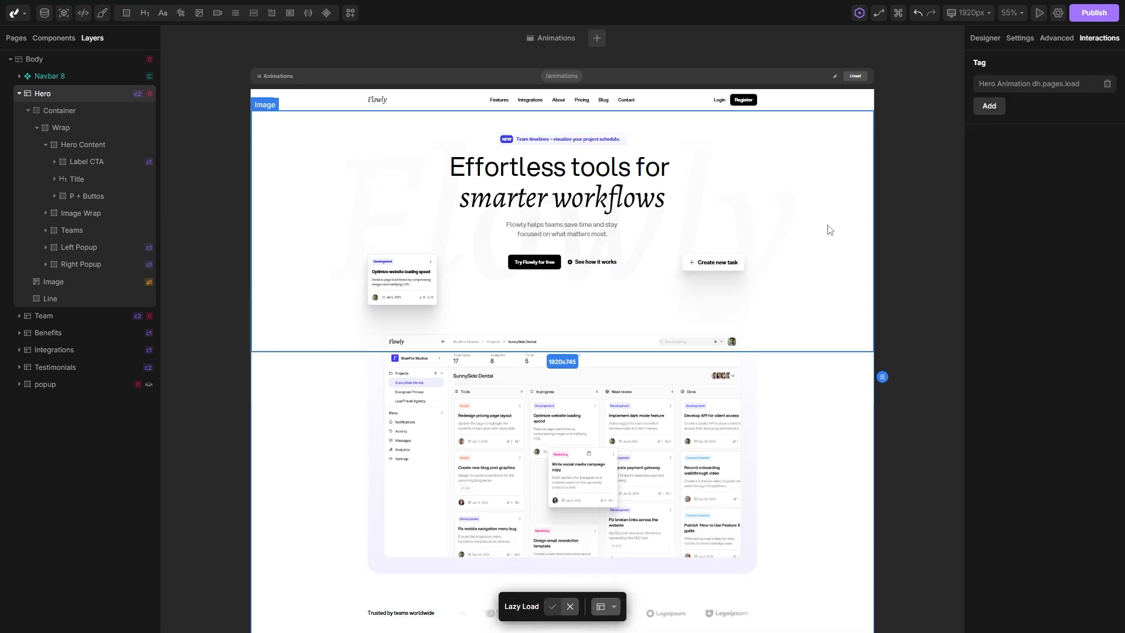
left_click(1038, 14)
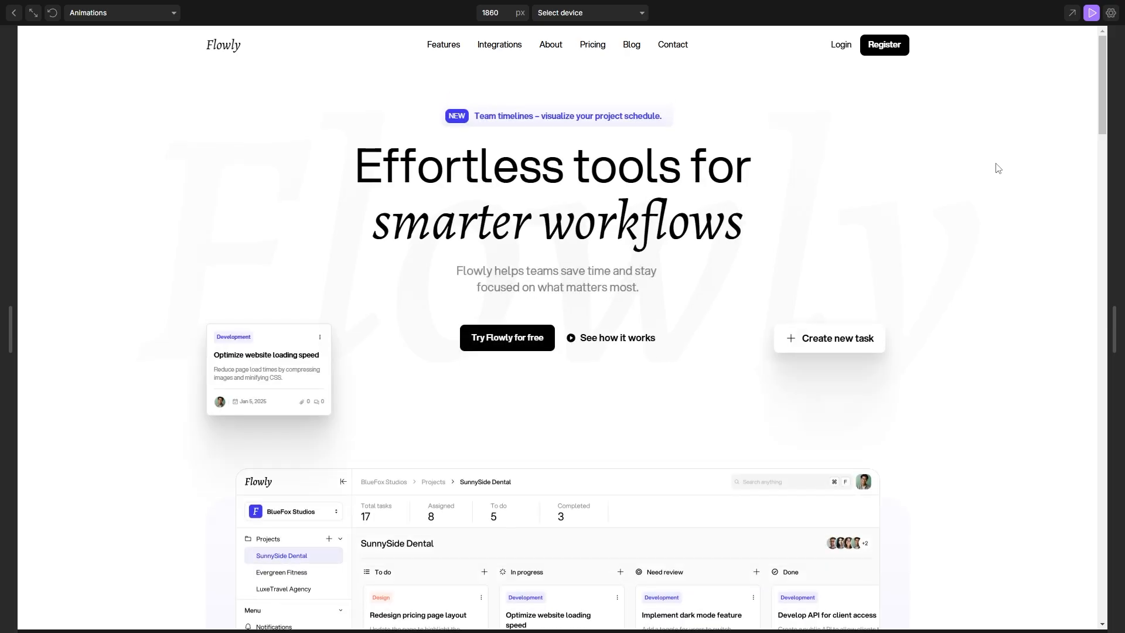
left_click(53, 13)
left_click(52, 13)
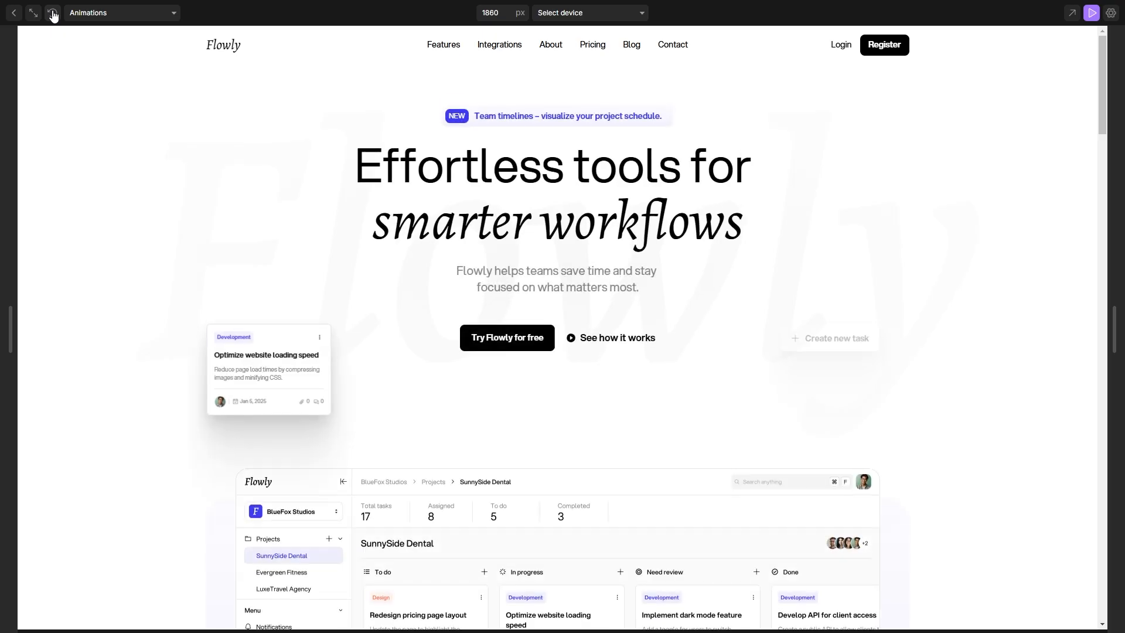